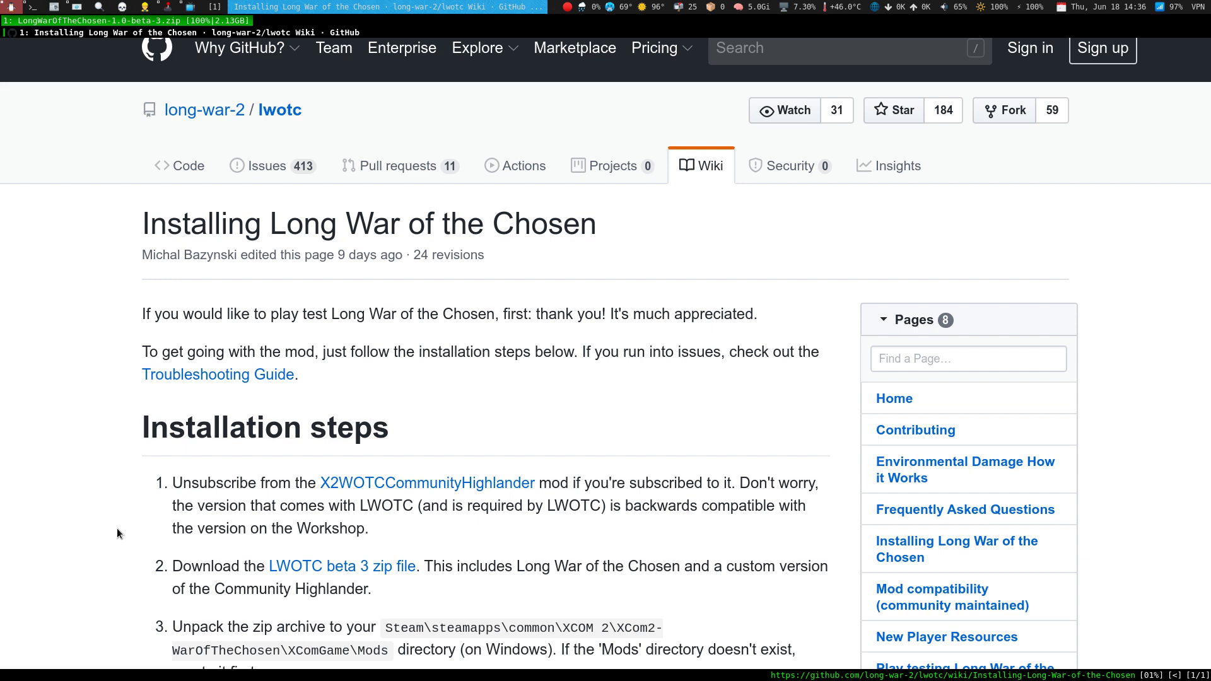
Open the 2.13 GB LongWarOfTheChosen-1.0-beta-3.zip Dropbox page in a new tab at 175% zoom, then switch to terminal tag 2.
right_click(322, 570)
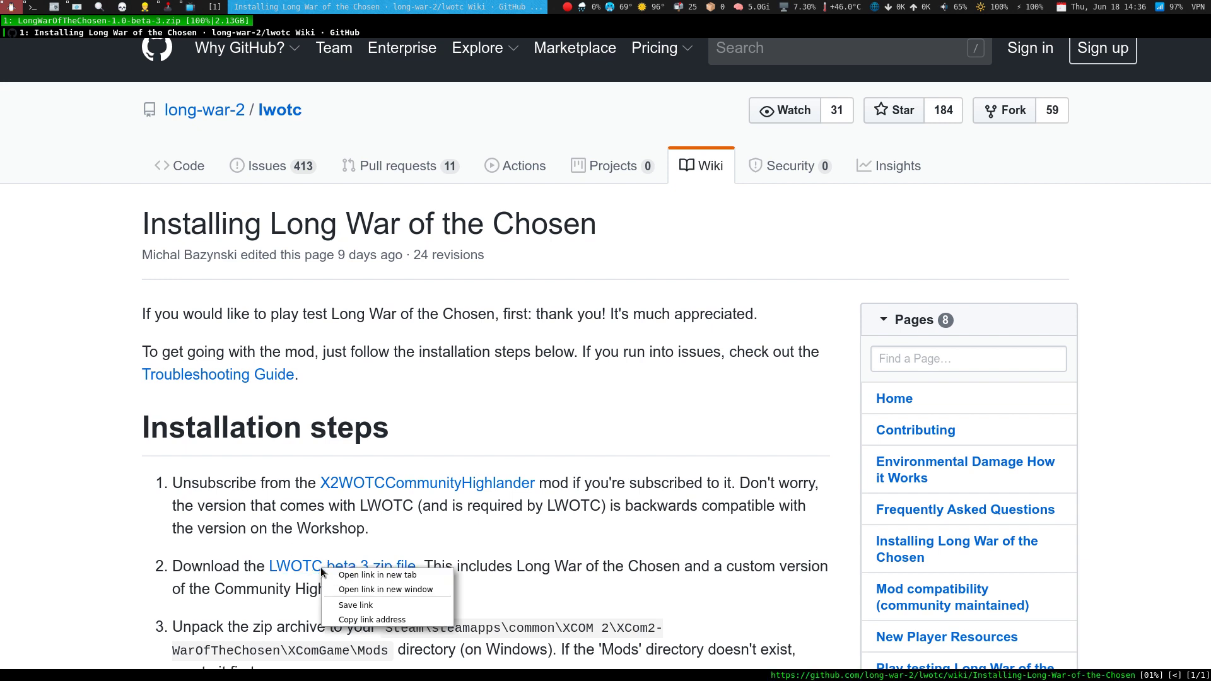
click(333, 574)
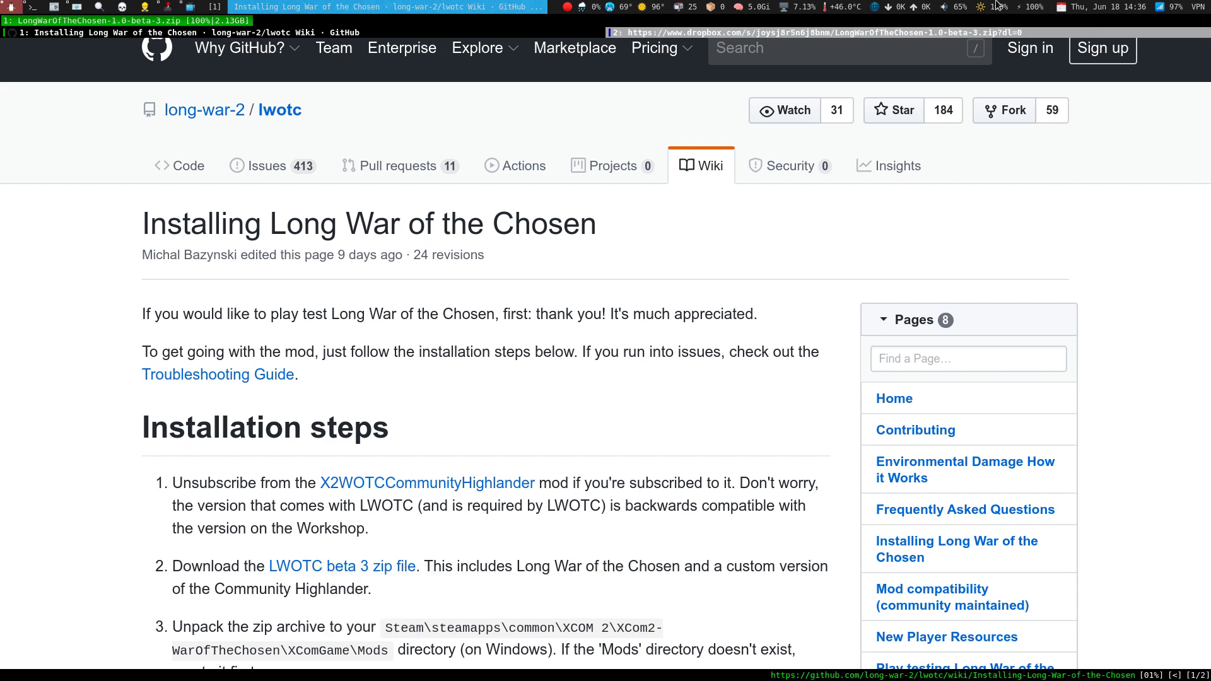
click(933, 35)
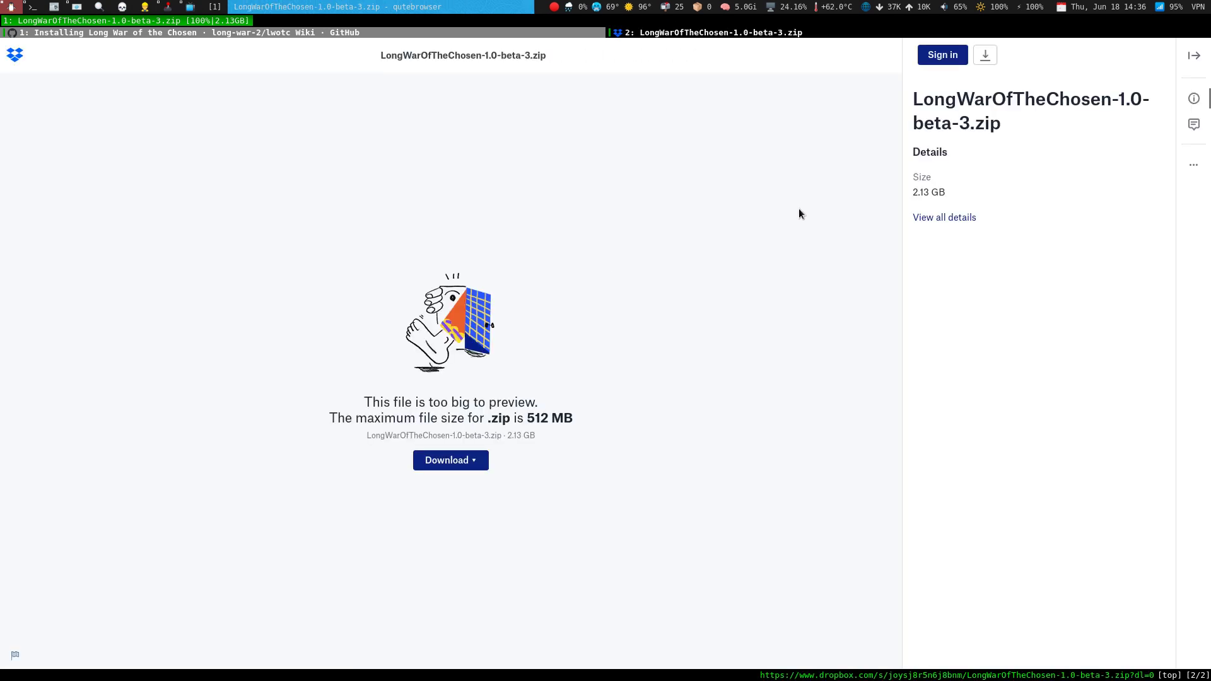
key(plus)
key(plus)
key(plus)
key(plus)
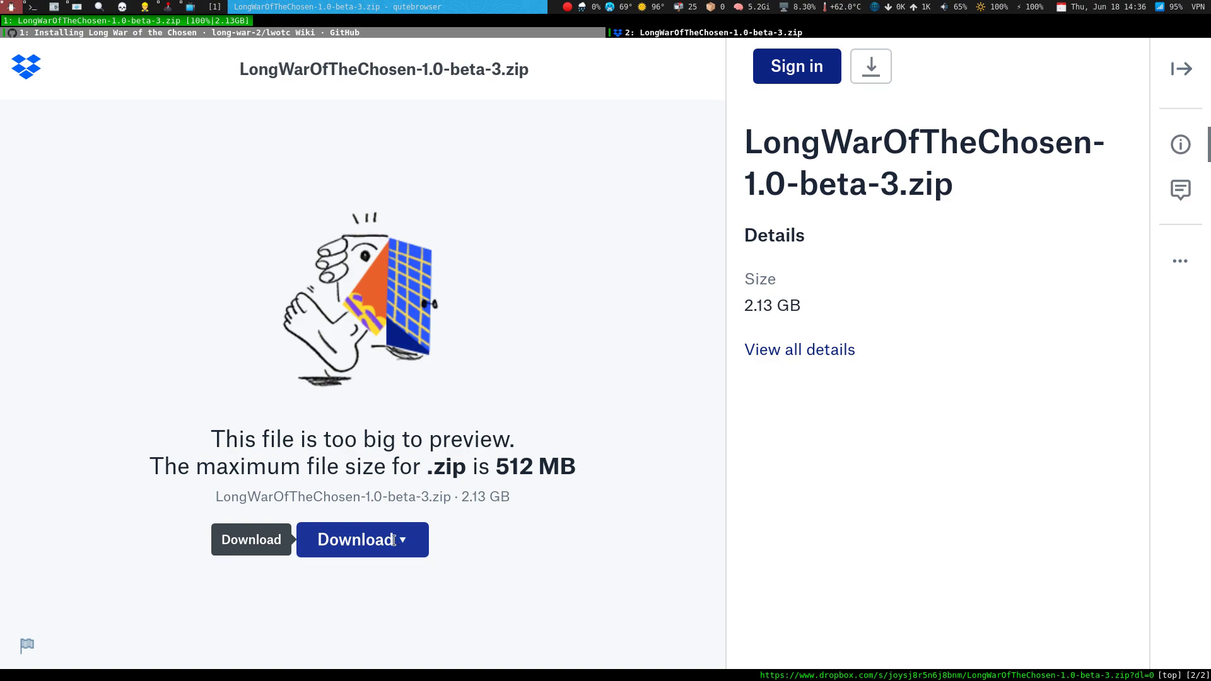
key(super+2)
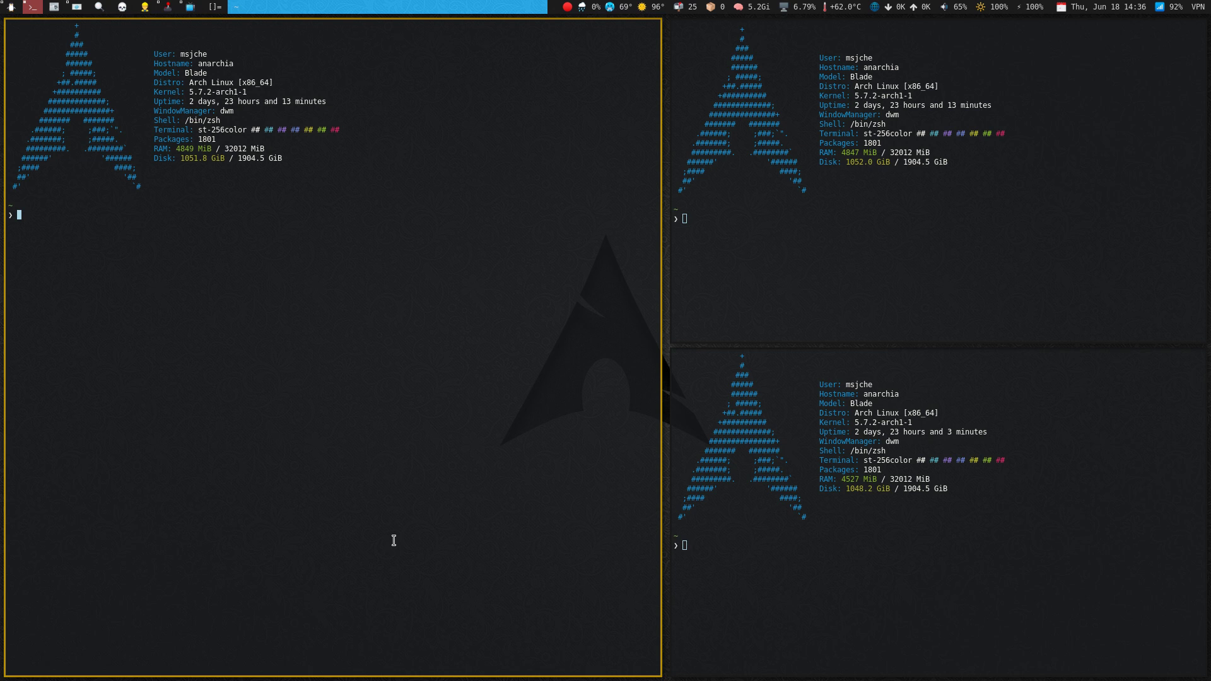
Enlarge the font in all three terminal panes.
key(Return)
key(ctrl+shift+Page_Up)
key(ctrl+shift+Page_Up)
key(ctrl+shift+Page_Up)
key(ctrl+shift+Page_Up)
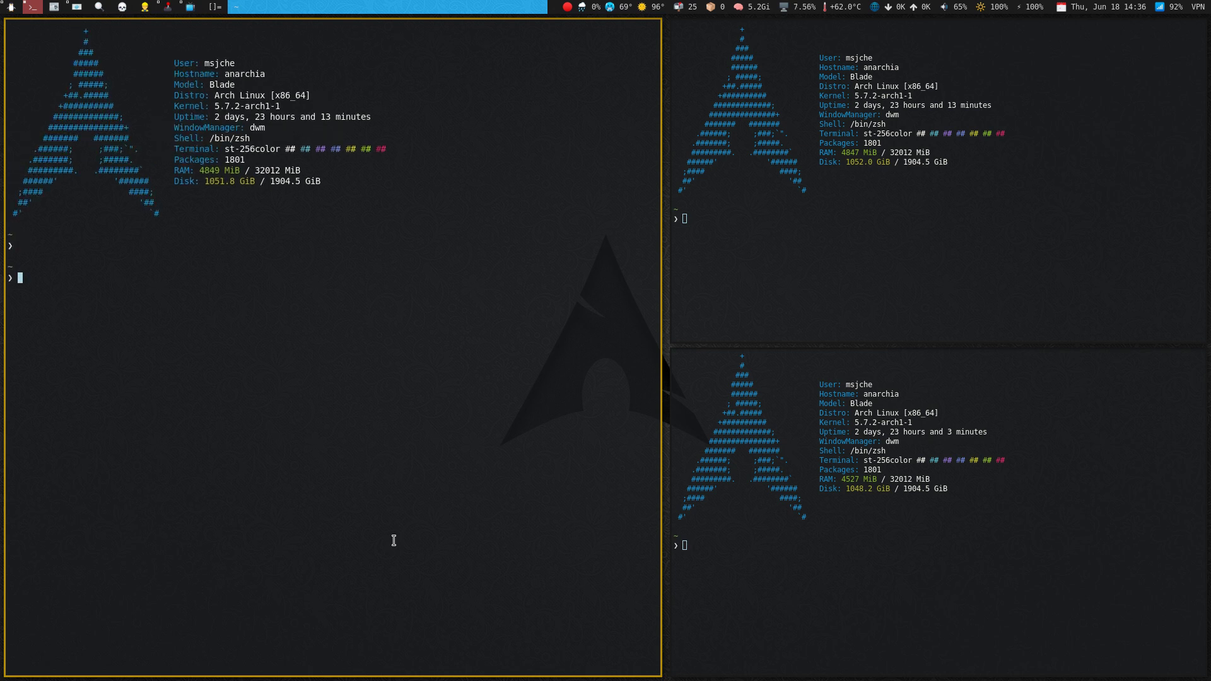
key(super+j)
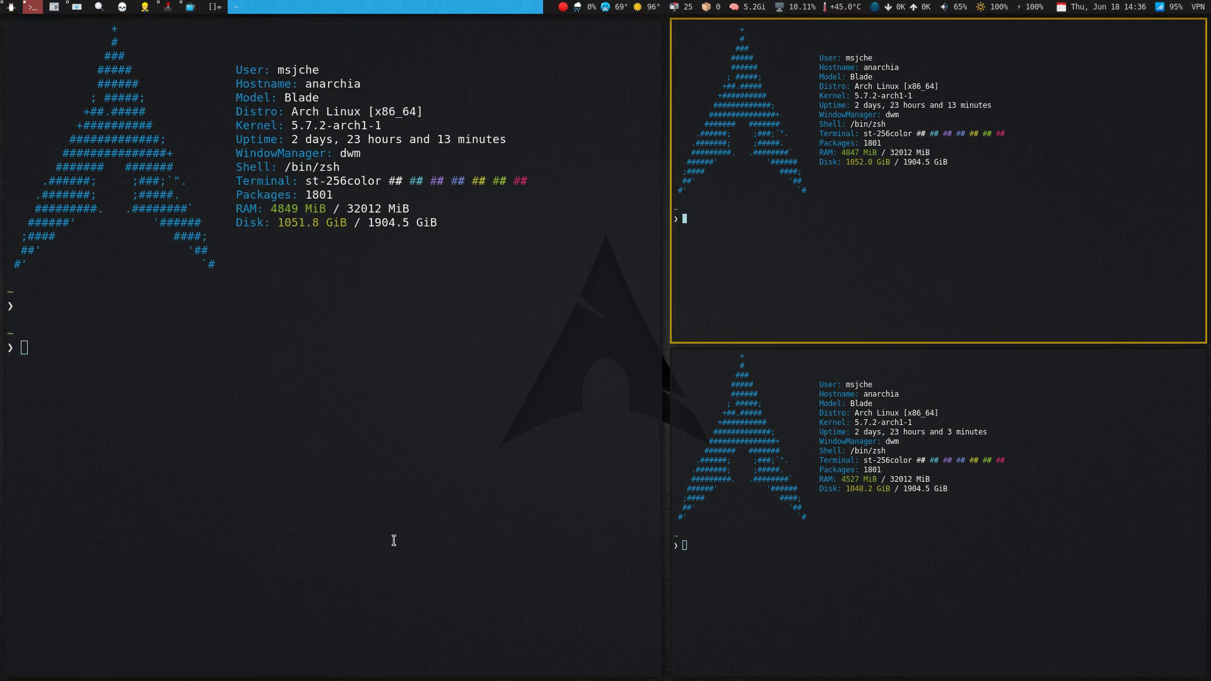
key(ctrl+shift+Page_Up)
key(ctrl+shift+Page_Up)
key(ctrl+shift+Page_Up)
key(super+j)
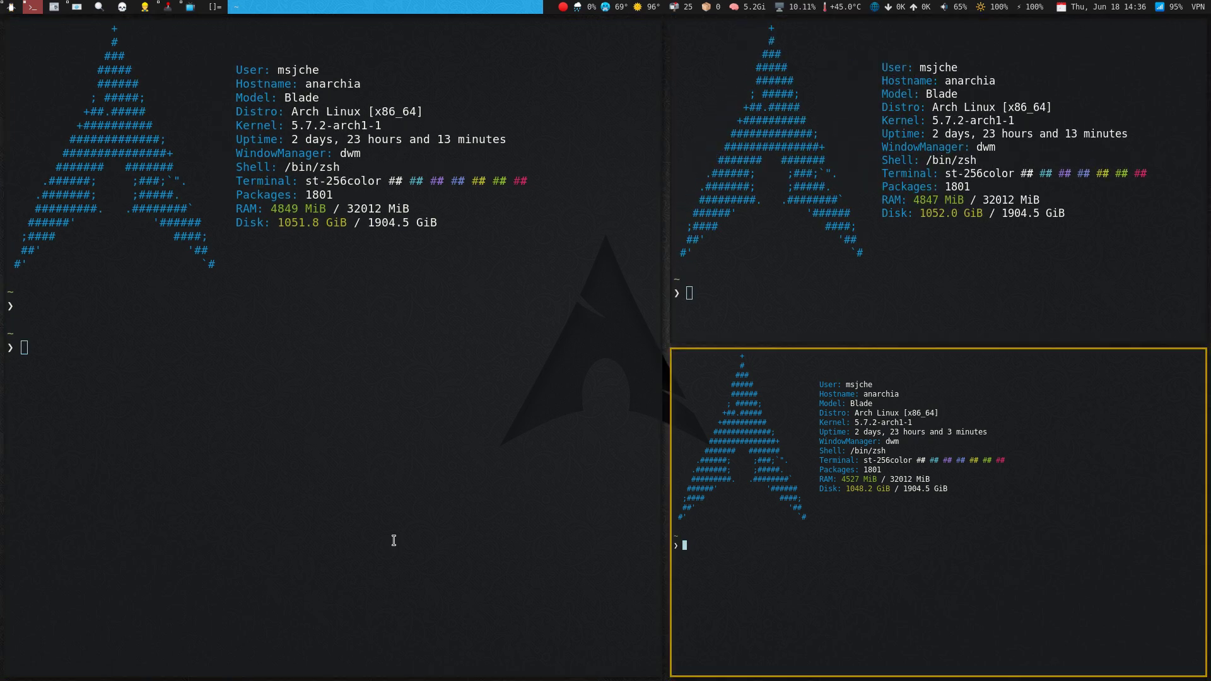
key(ctrl+shift+Page_Up)
key(ctrl+shift+Page_Up)
key(ctrl+shift+Page_Up)
key(super+j)
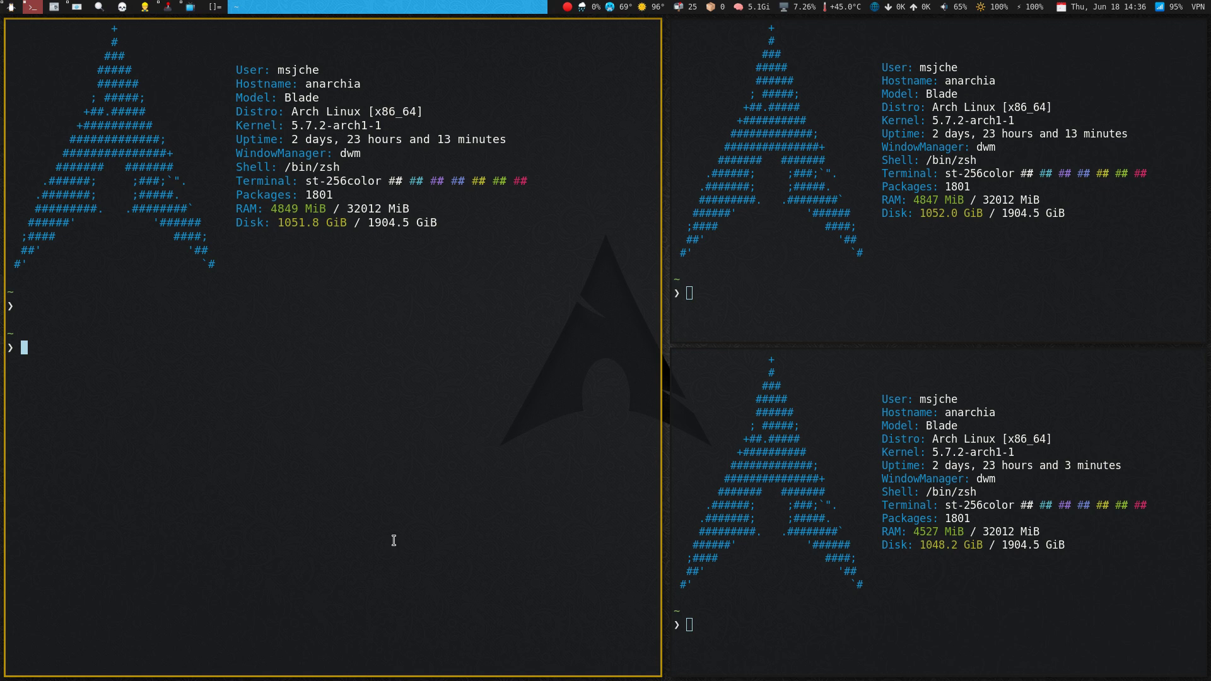
Change into ~/Downloads/LWOTC and list its contents.
text(Down)
key(Tab)
key(Right)
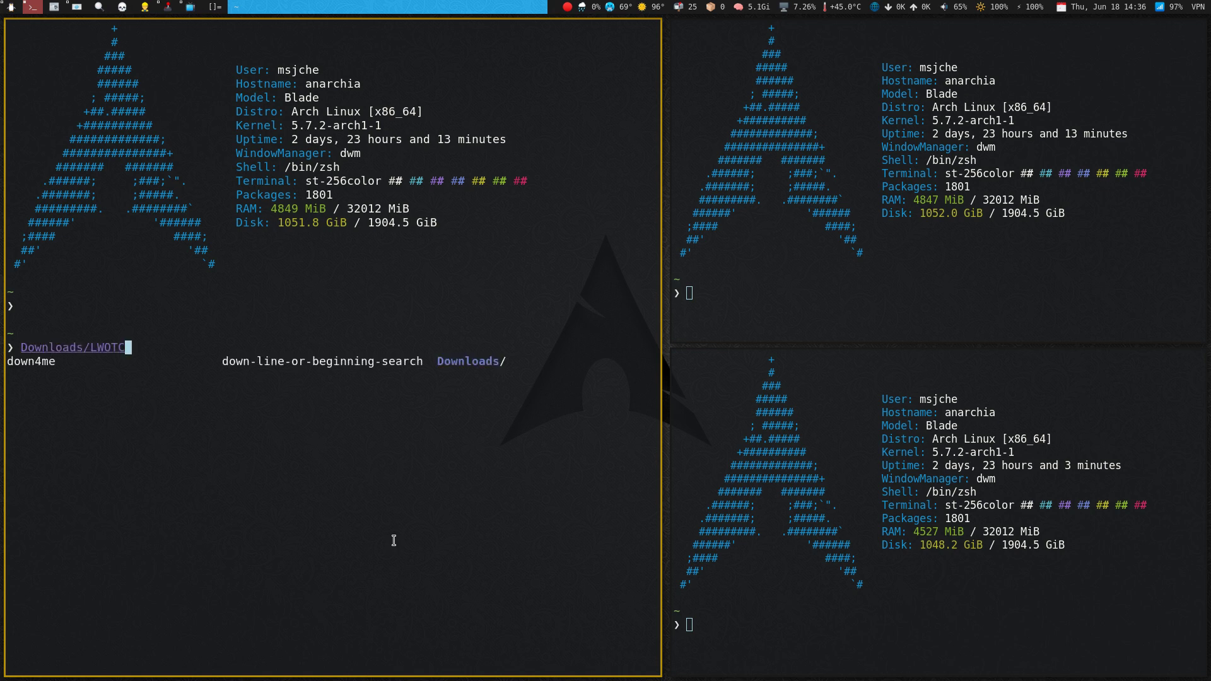
key(Return)
text(L)
key(Return)
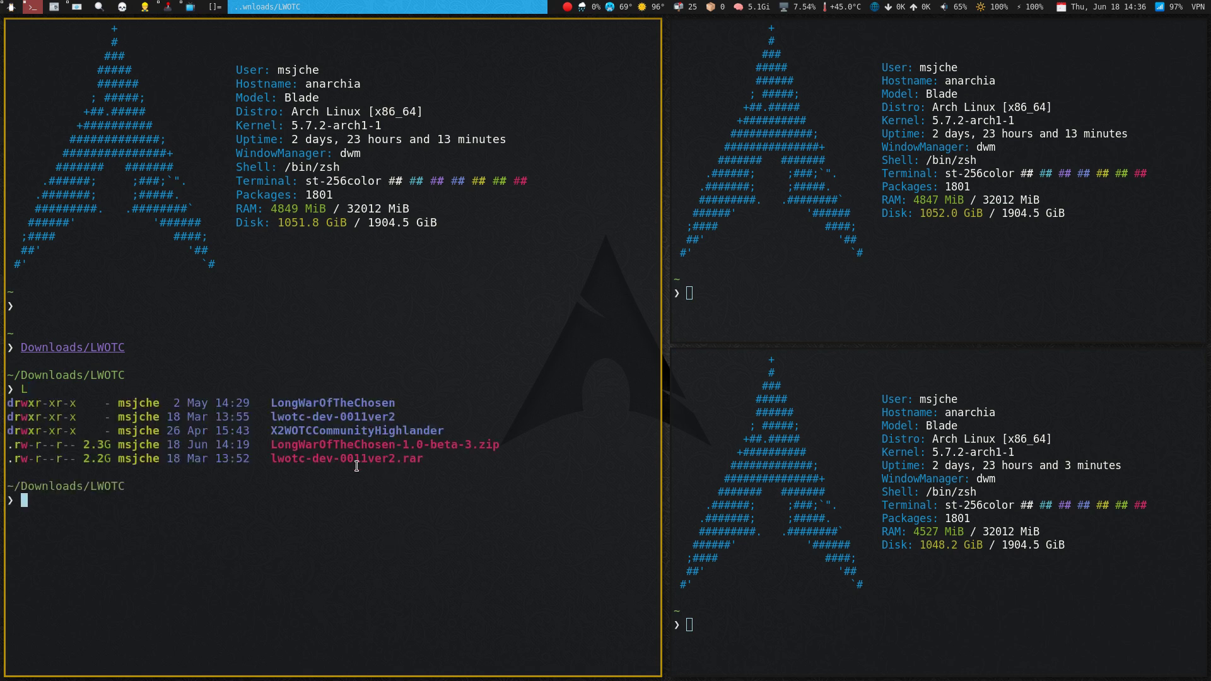
Delete the old LongWarOfTheChosen folder and lwotc-dev-0011ver2* items with rm -rf, then list.
text(rm )
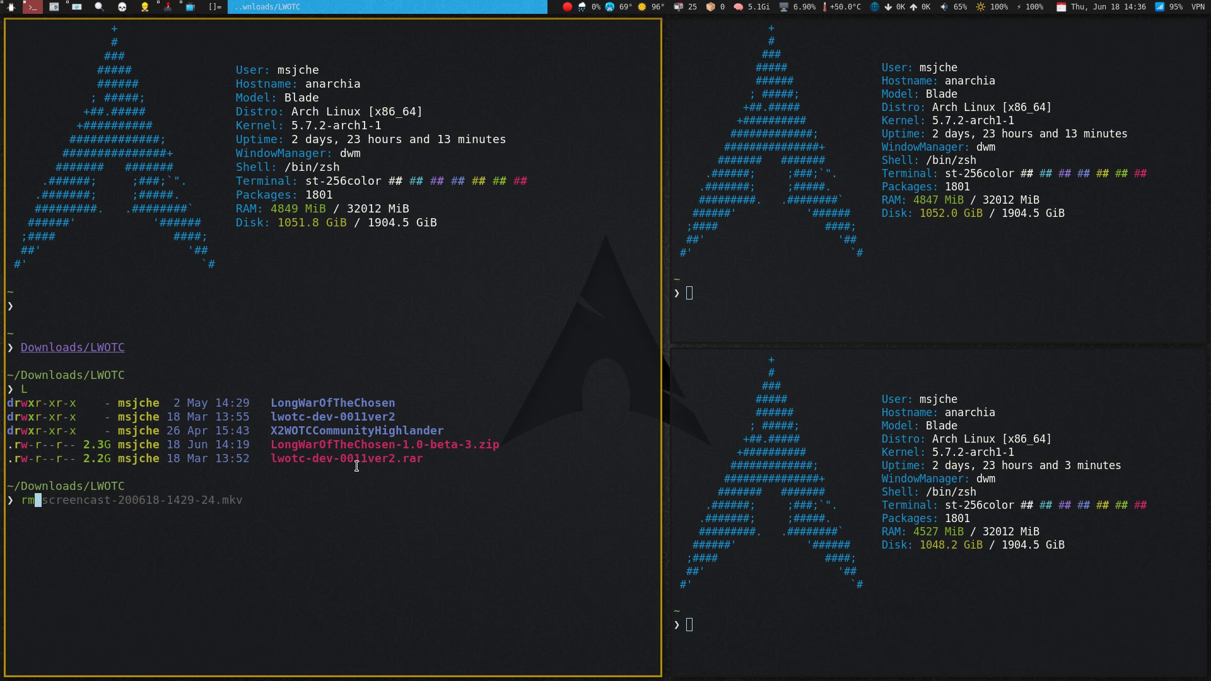
text(-rf Loong)
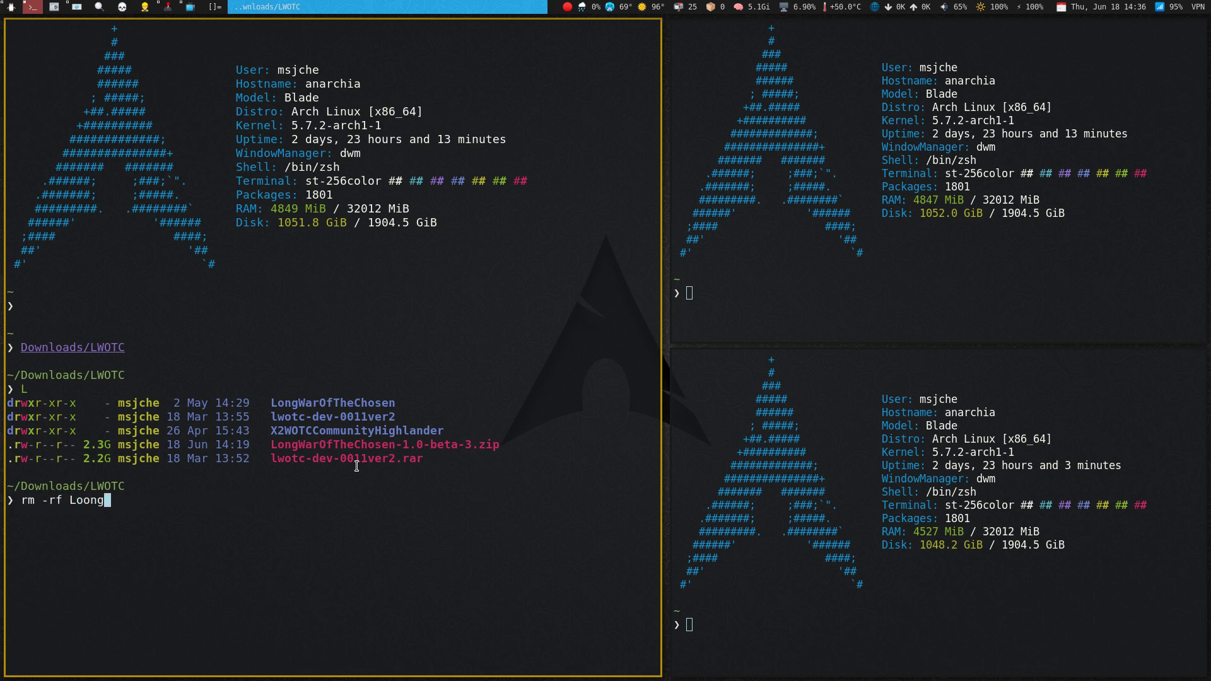
key(BackSpace)
key(BackSpace)
key(BackSpace)
text(ng)
key(Tab)
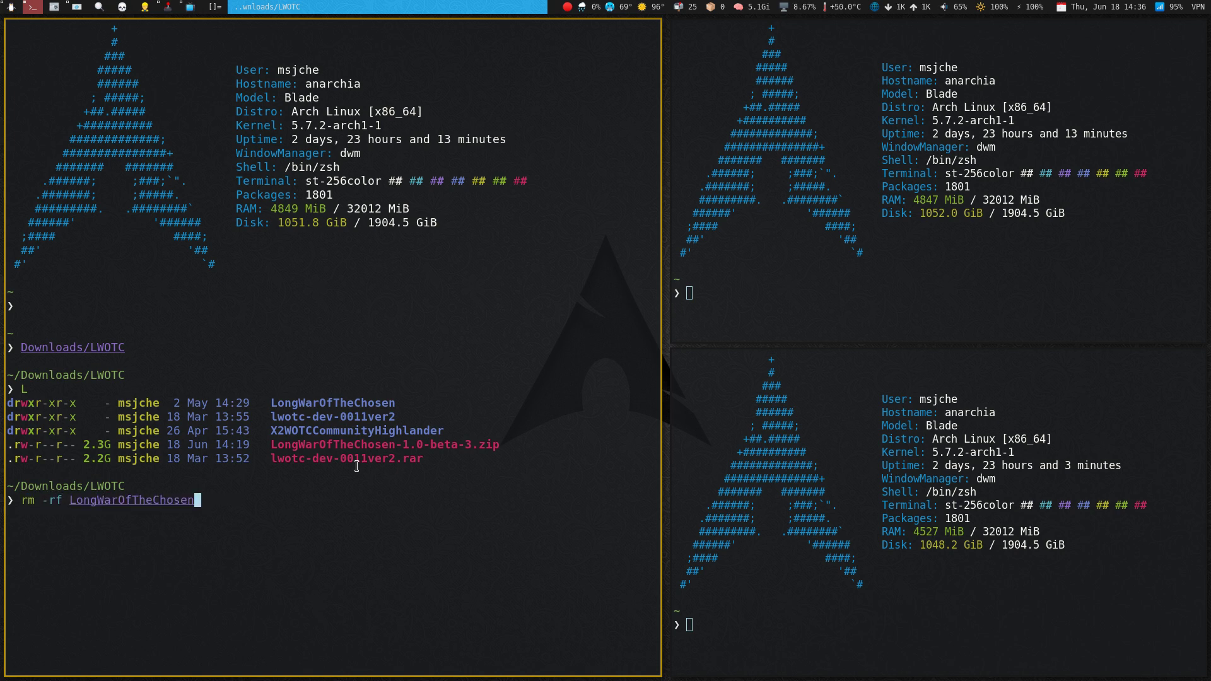
text(lwo)
key(Tab)
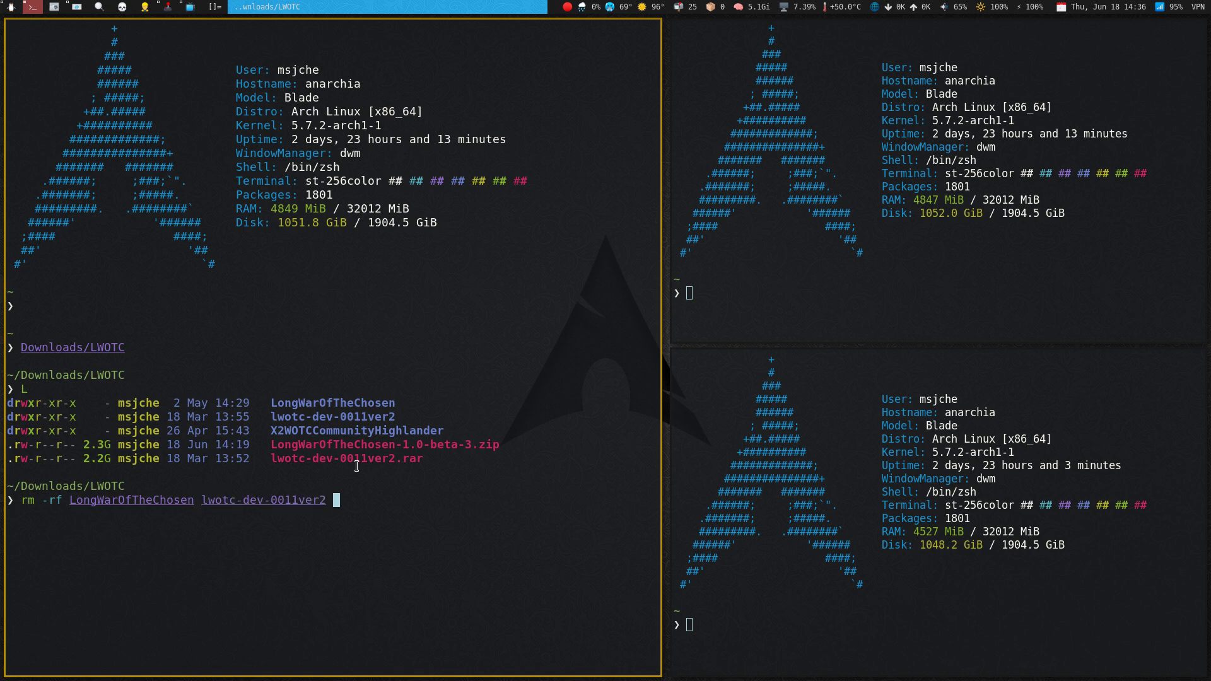
key(Tab)
text(*)
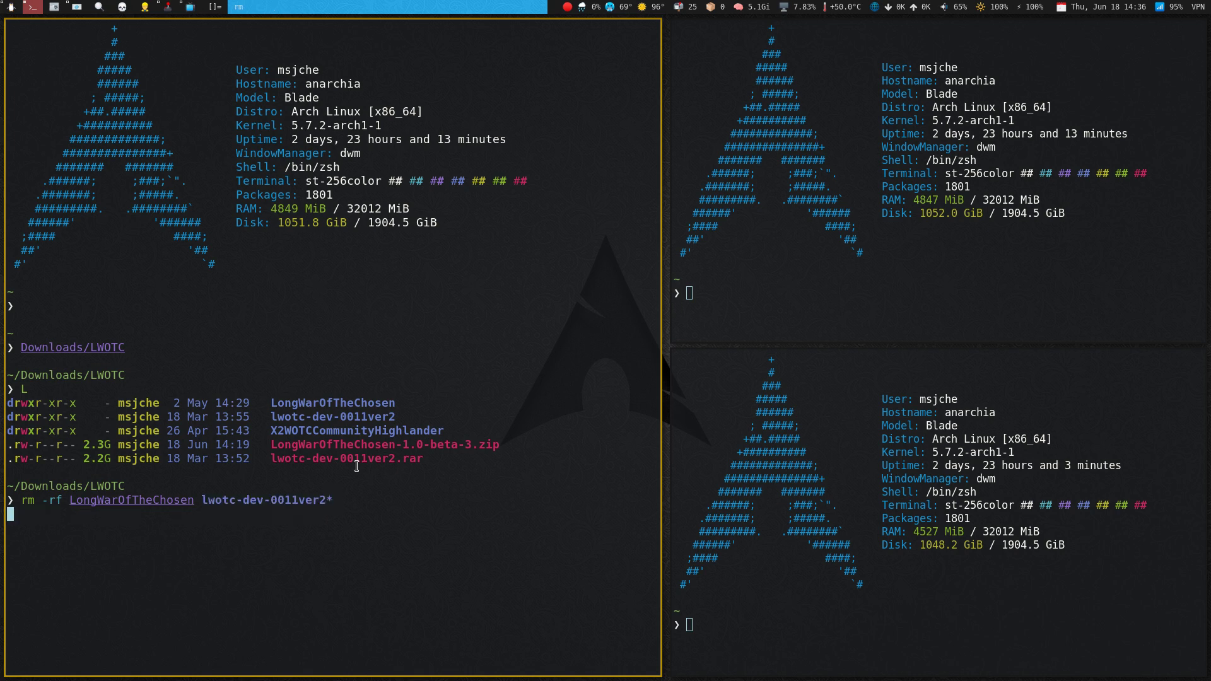
key(Return)
text(L)
key(Return)
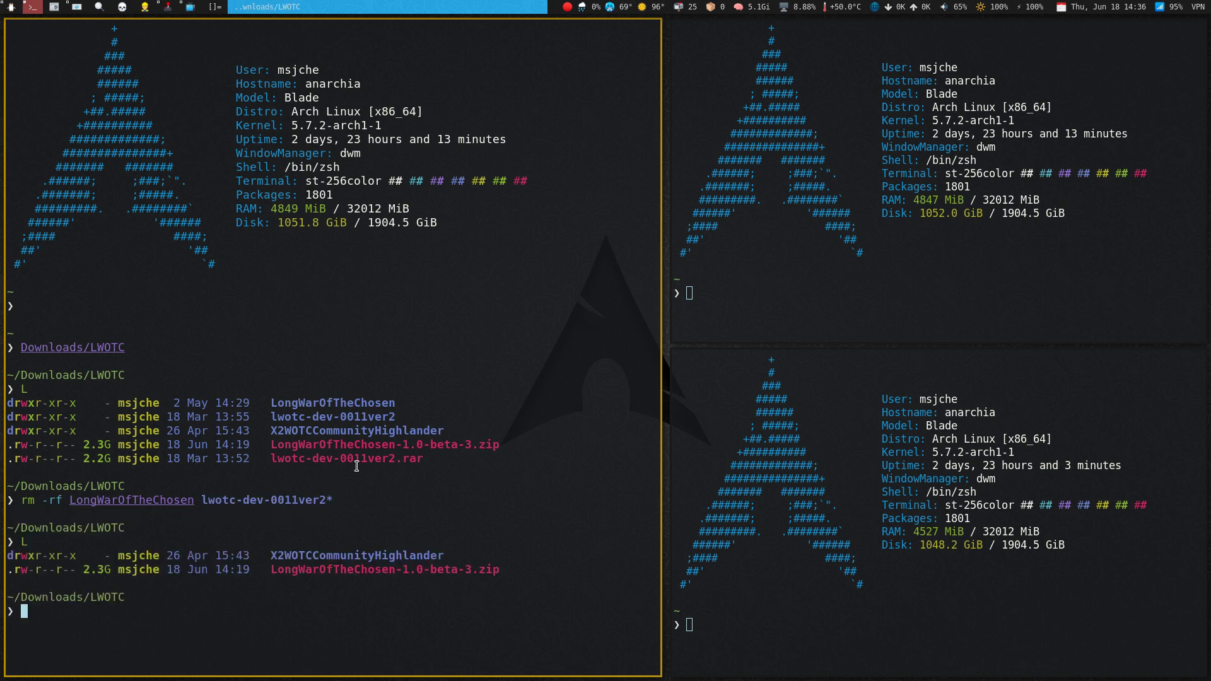
Remove the X2WOTCCommunityHighlander folder with rm -r, then clear and relist the folder.
text(rm X2)
key(Tab)
key(Return)
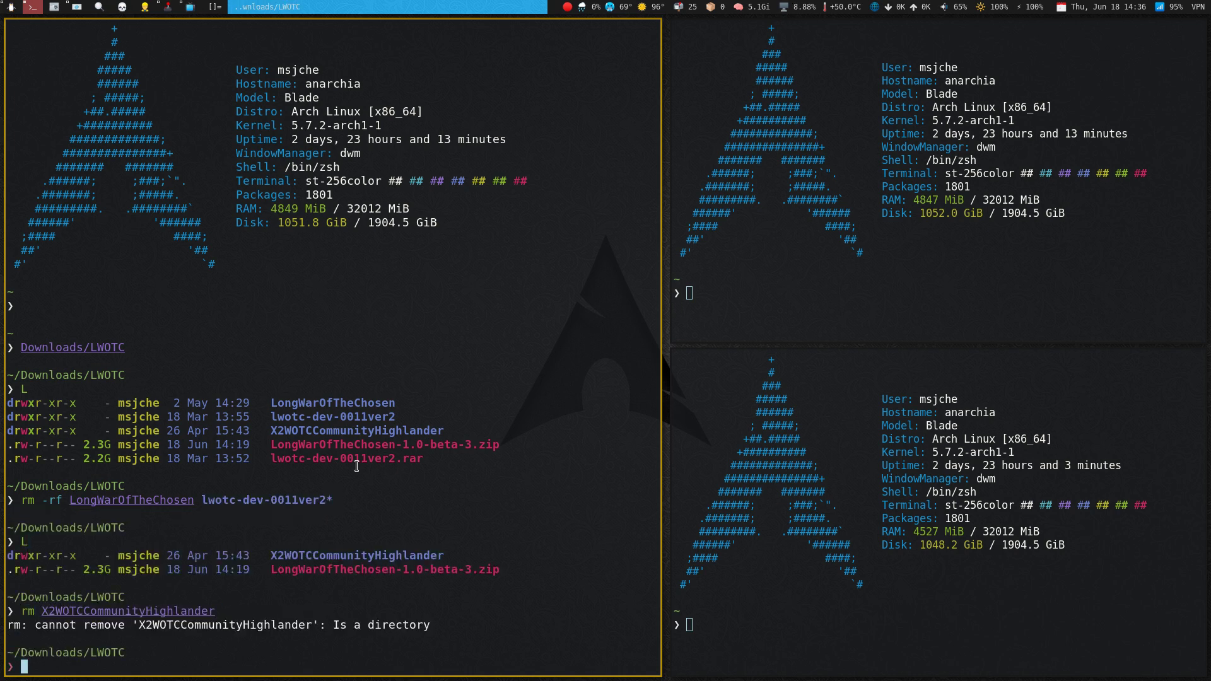
key(Escape)
key(k)
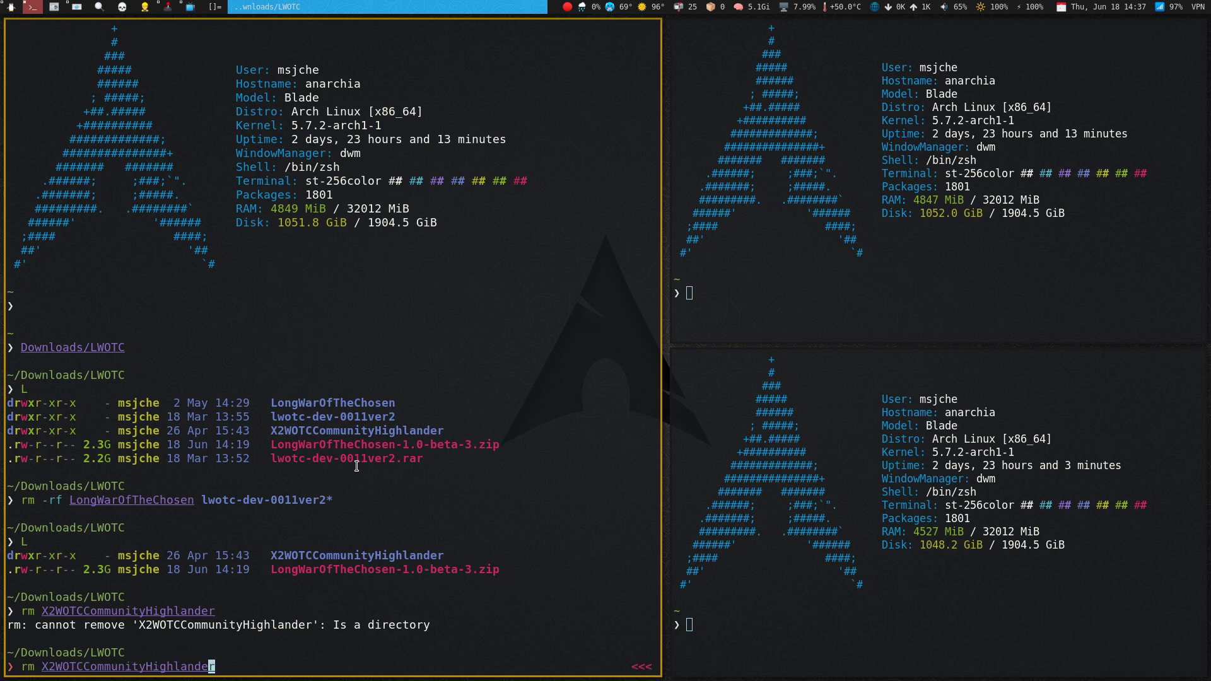
text(0ea -r)
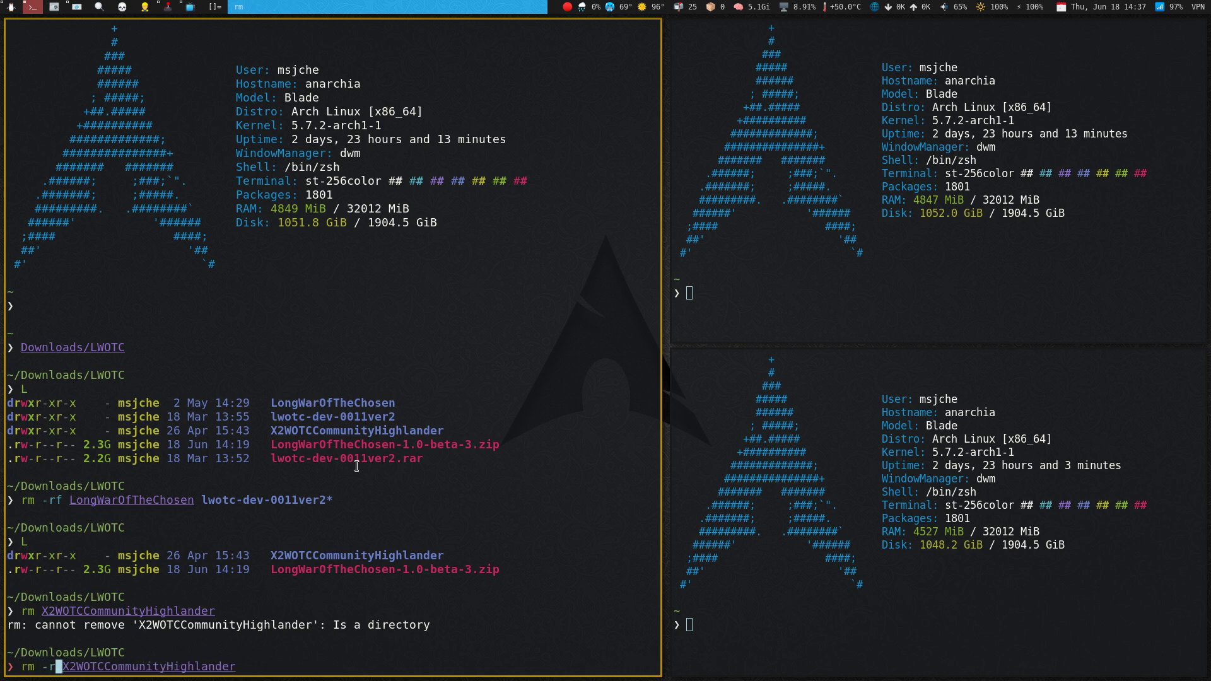
key(Return)
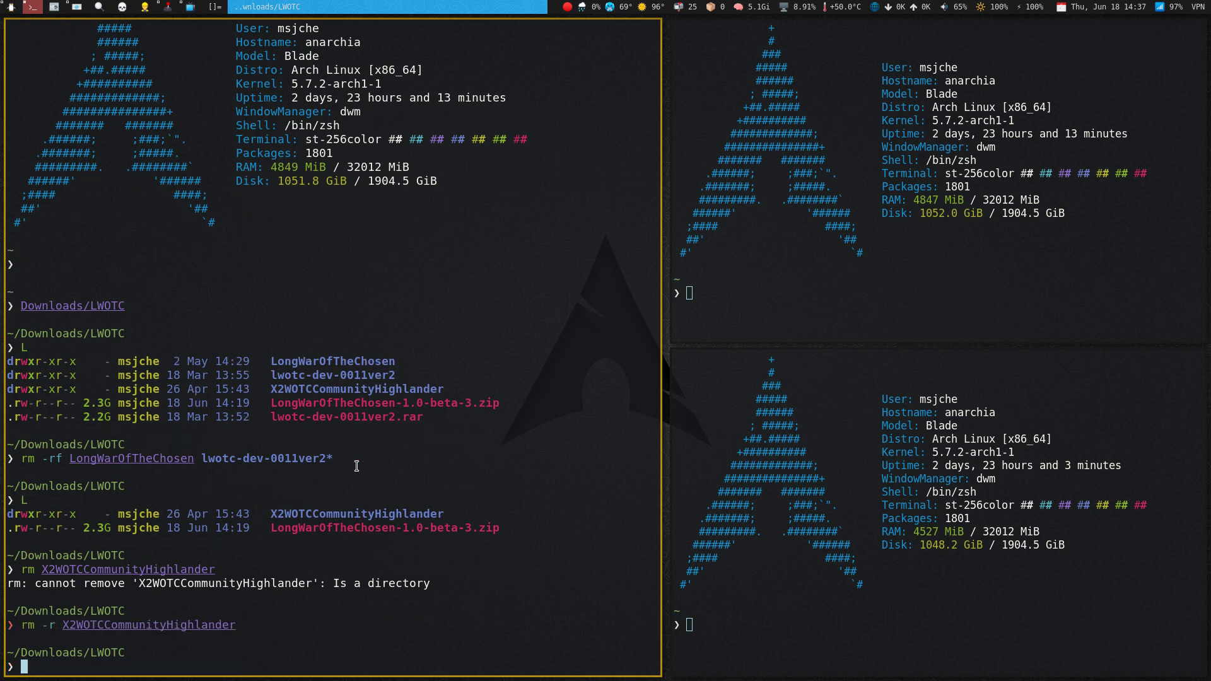
key(ctrl+l)
text(L)
key(Return)
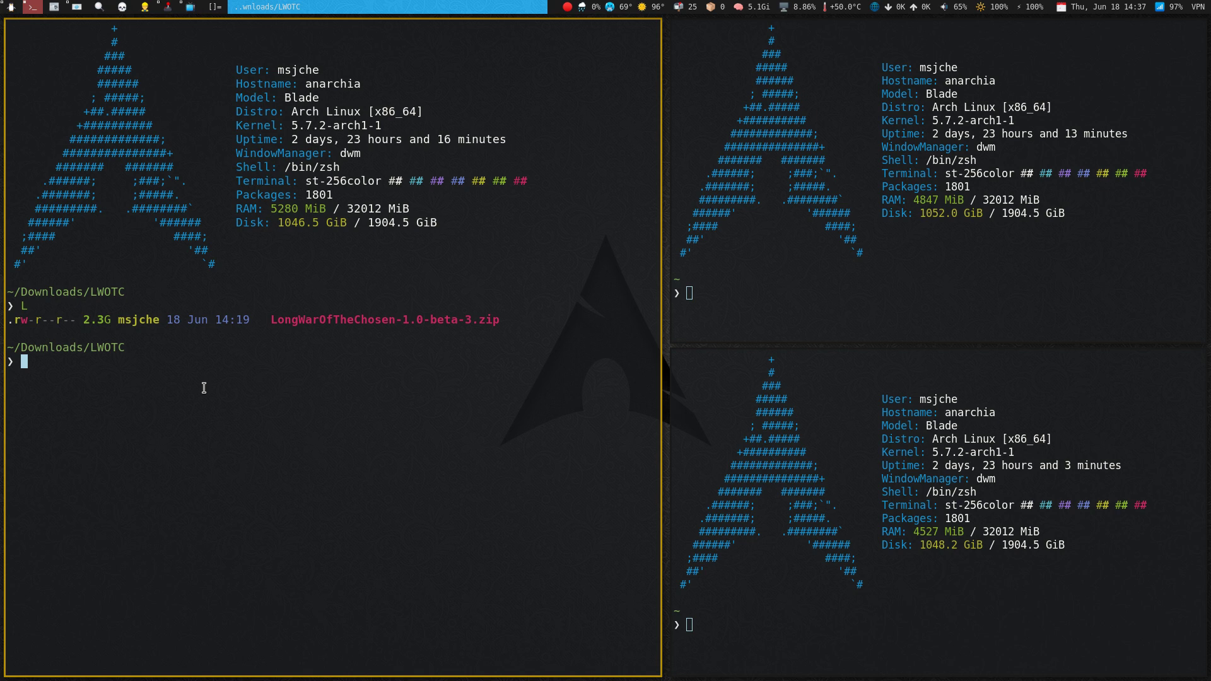
key(super+j)
Look up the unzip package with yay and extract LongWarOfTheChosen-1.0-beta-3.zip.
text(yay)
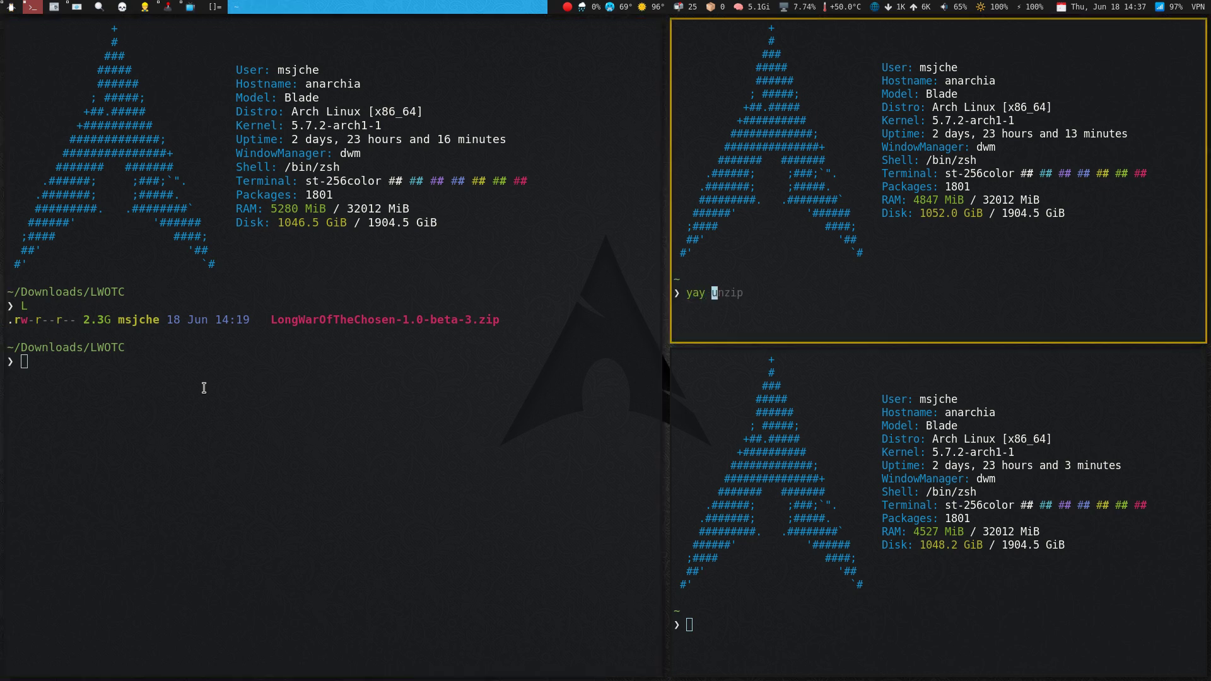
key(Right)
key(Return)
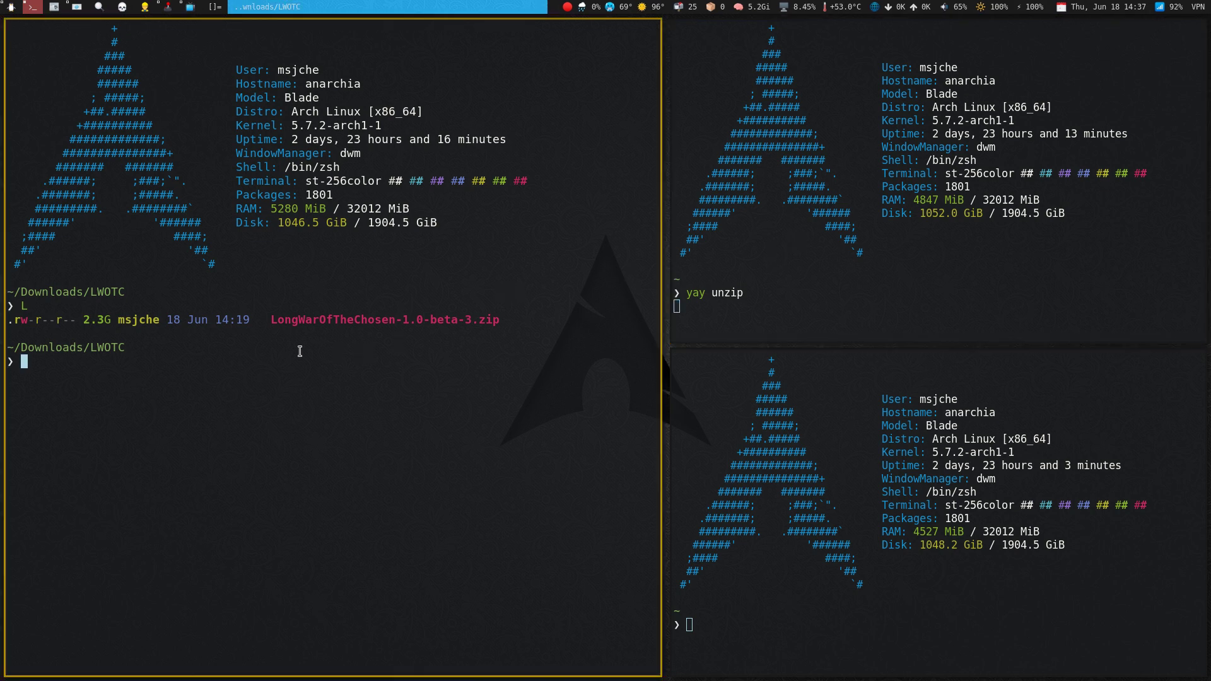
text(unzip)
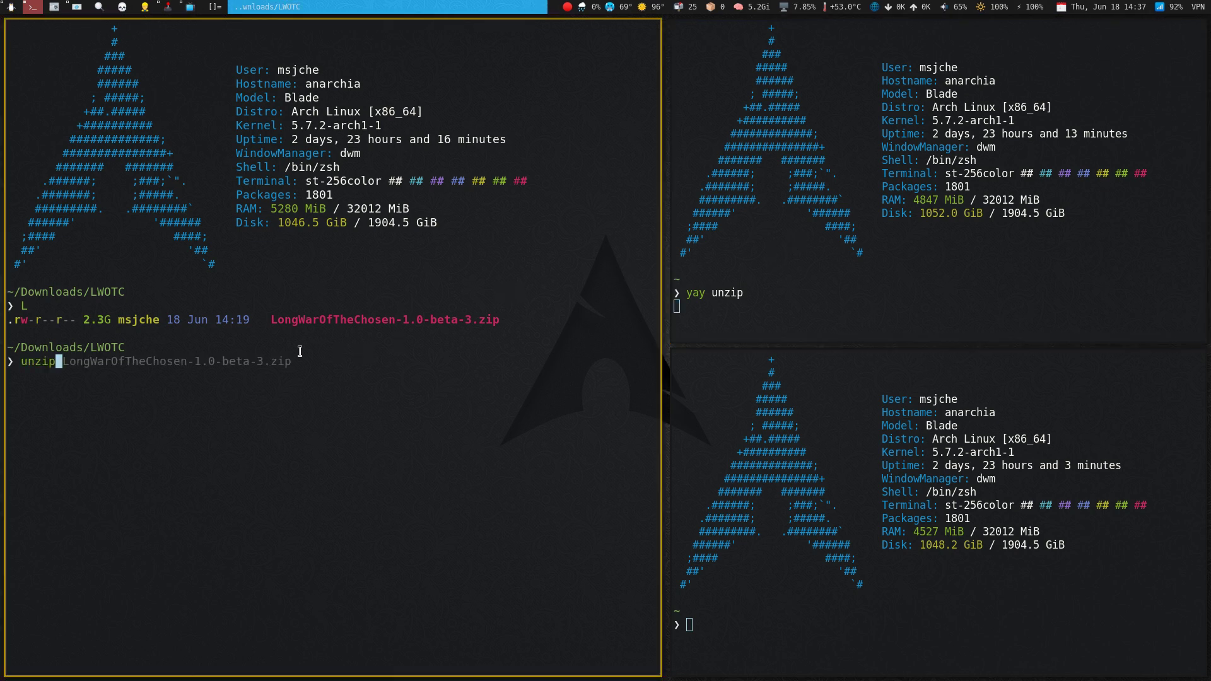
key(Right)
key(Return)
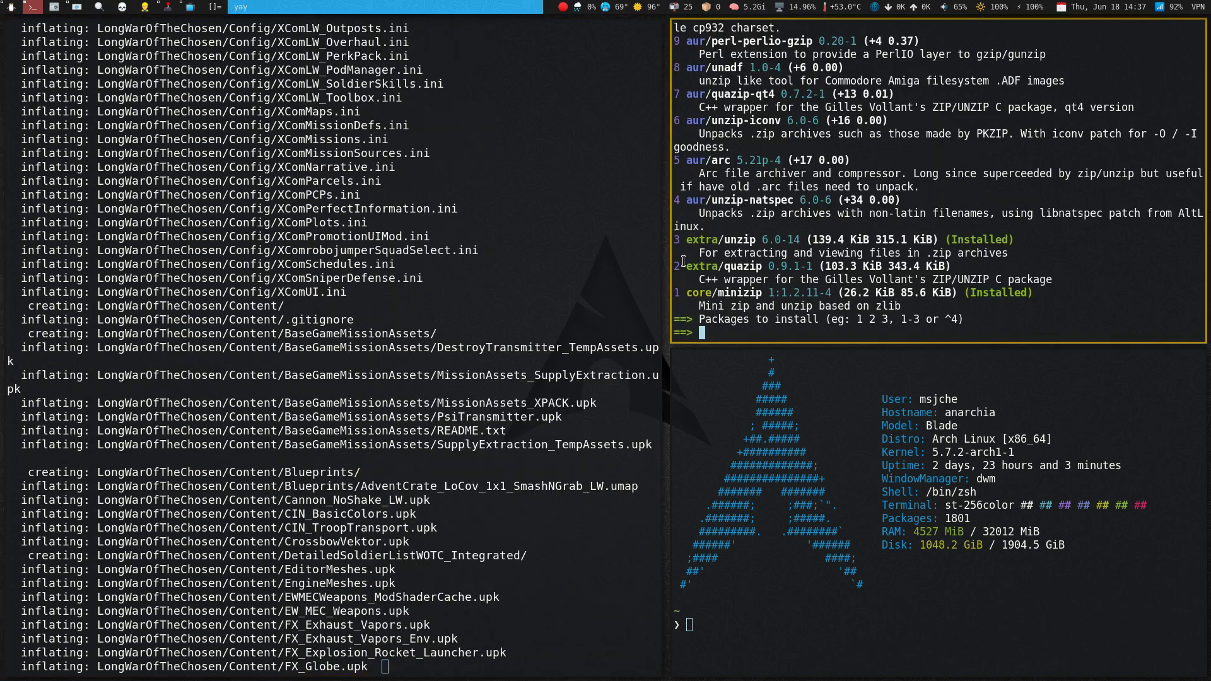
Decline the yay package install, refresh with z, and begin typing cd .local/share/Steam/steam.
triple_click(739, 239)
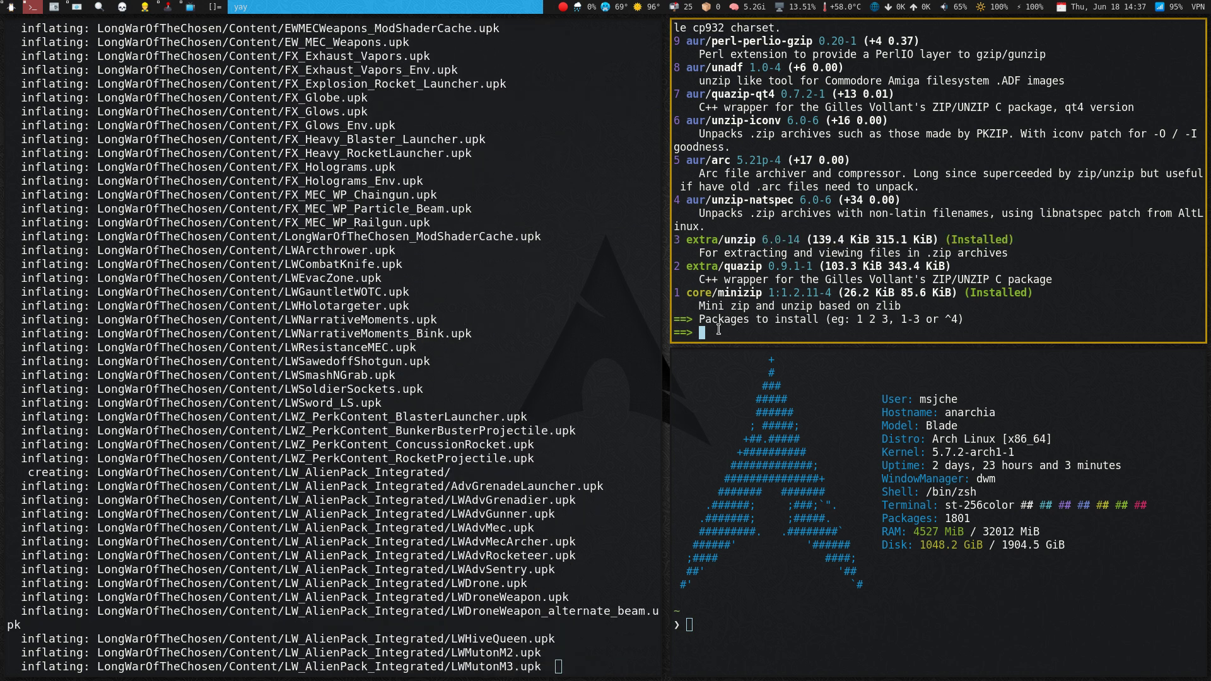
key(Return)
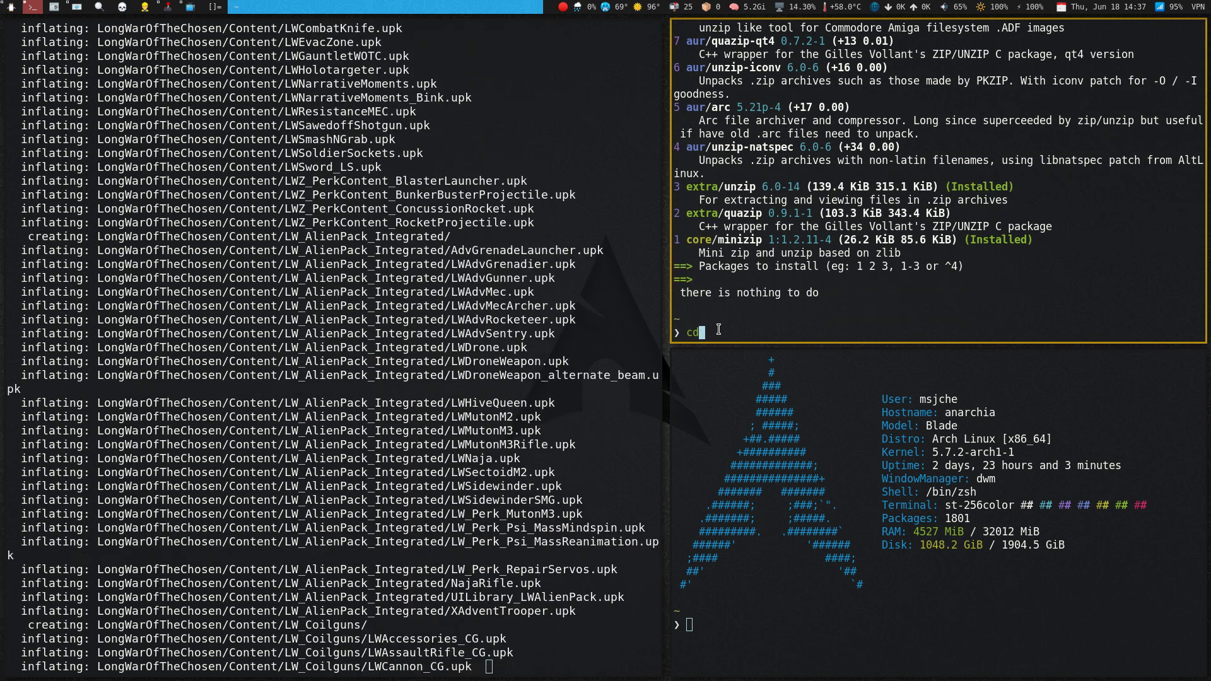
text(z)
key(Return)
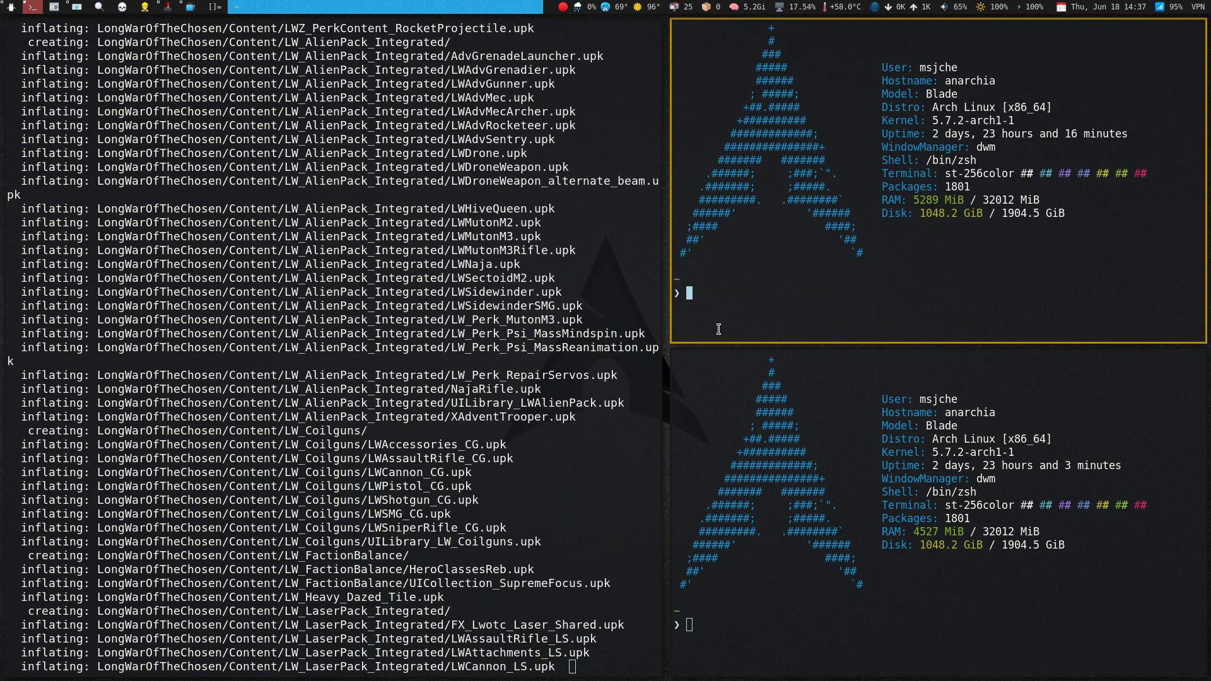
text(cd .local/)
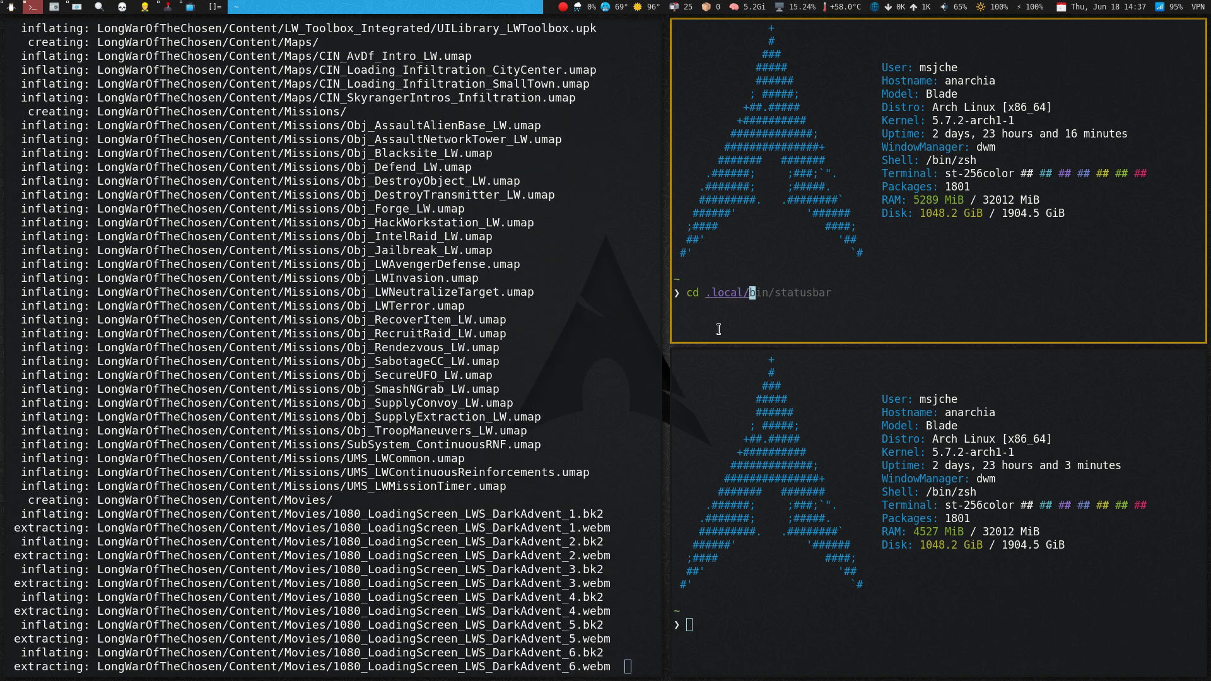
text(share/)
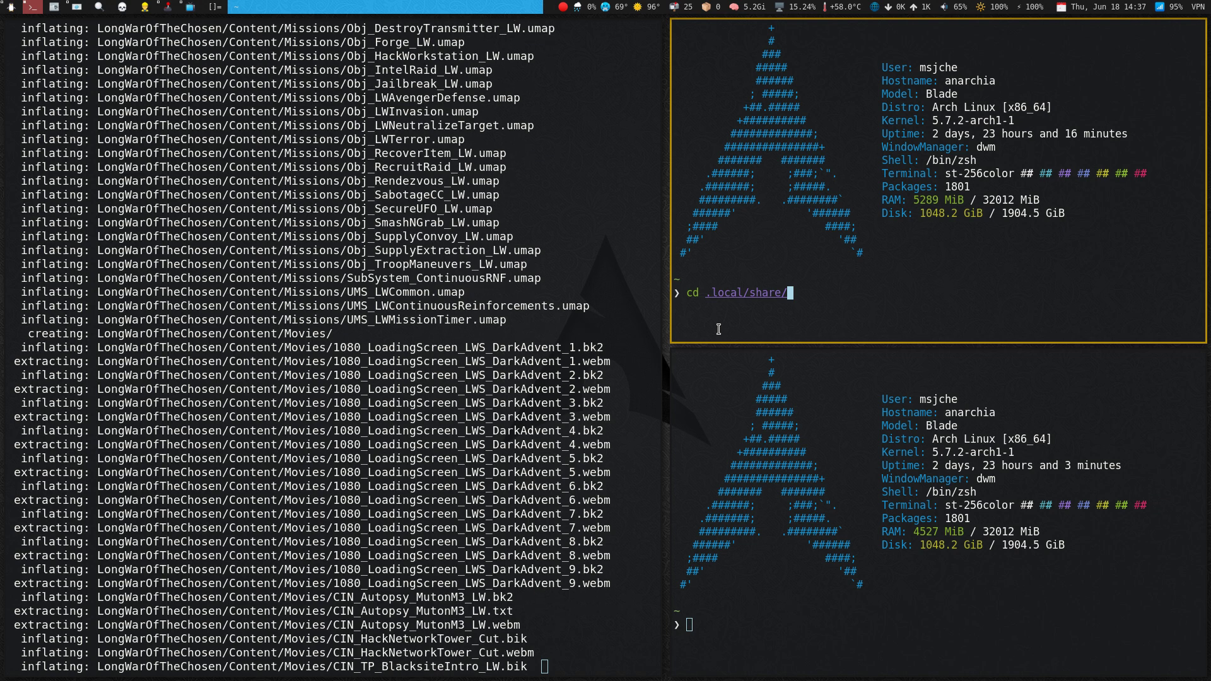
text(Steam/)
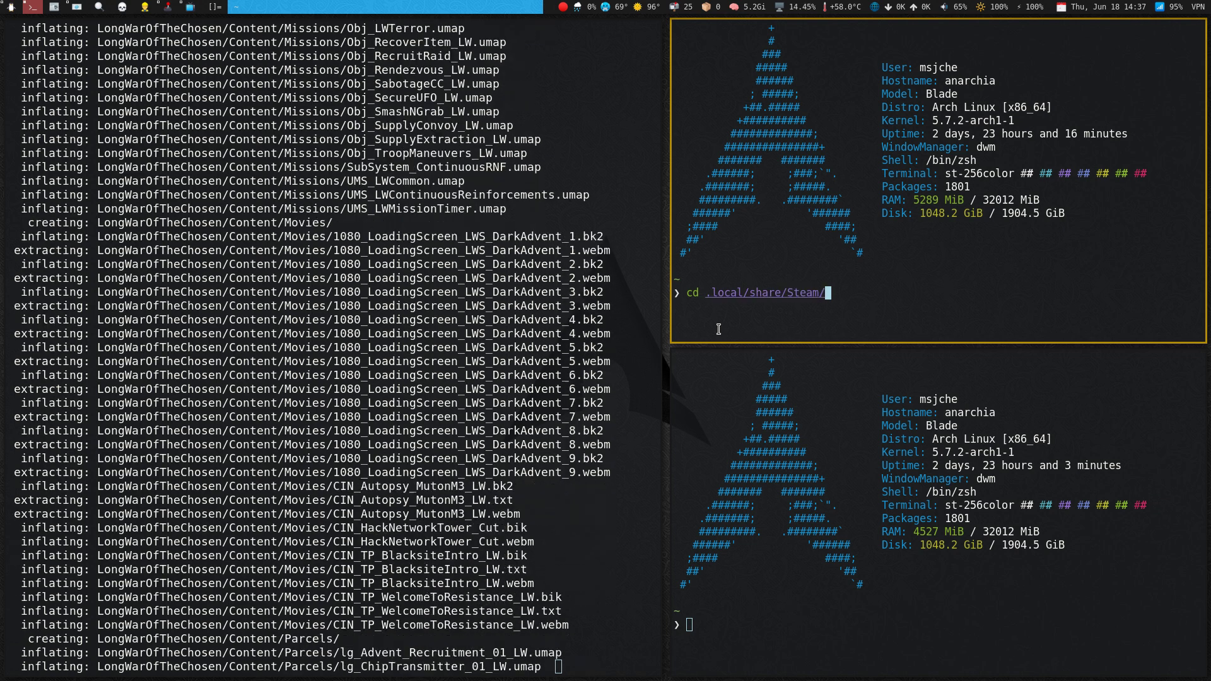
text(steam)
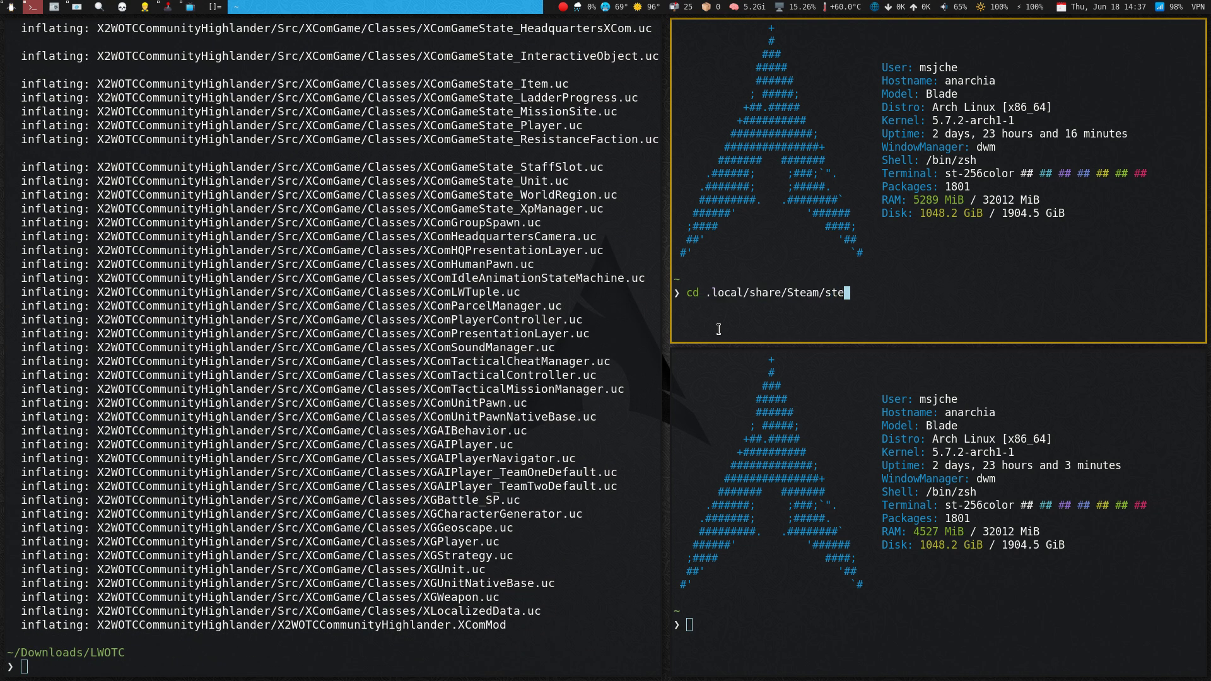
Navigate via steamapps/common/XCOM 2/share/data/xcomgame into the mods folder.
key(Tab)
text(a)
key(Tab)
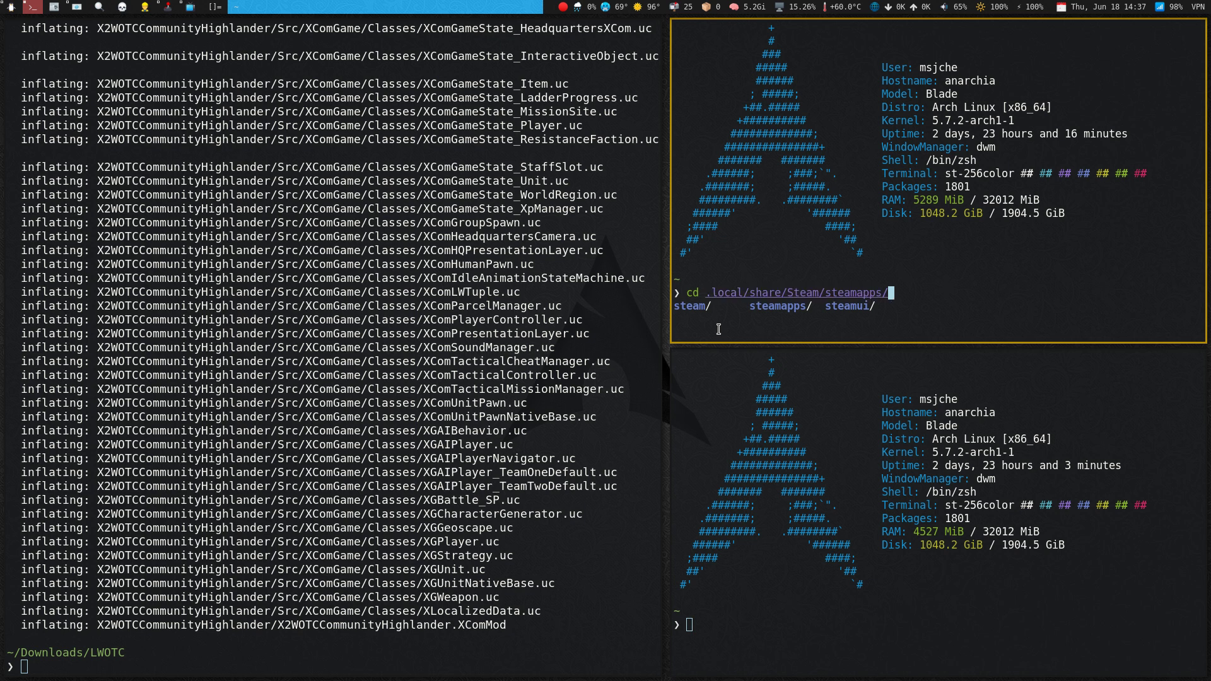
text(c)
key(Tab)
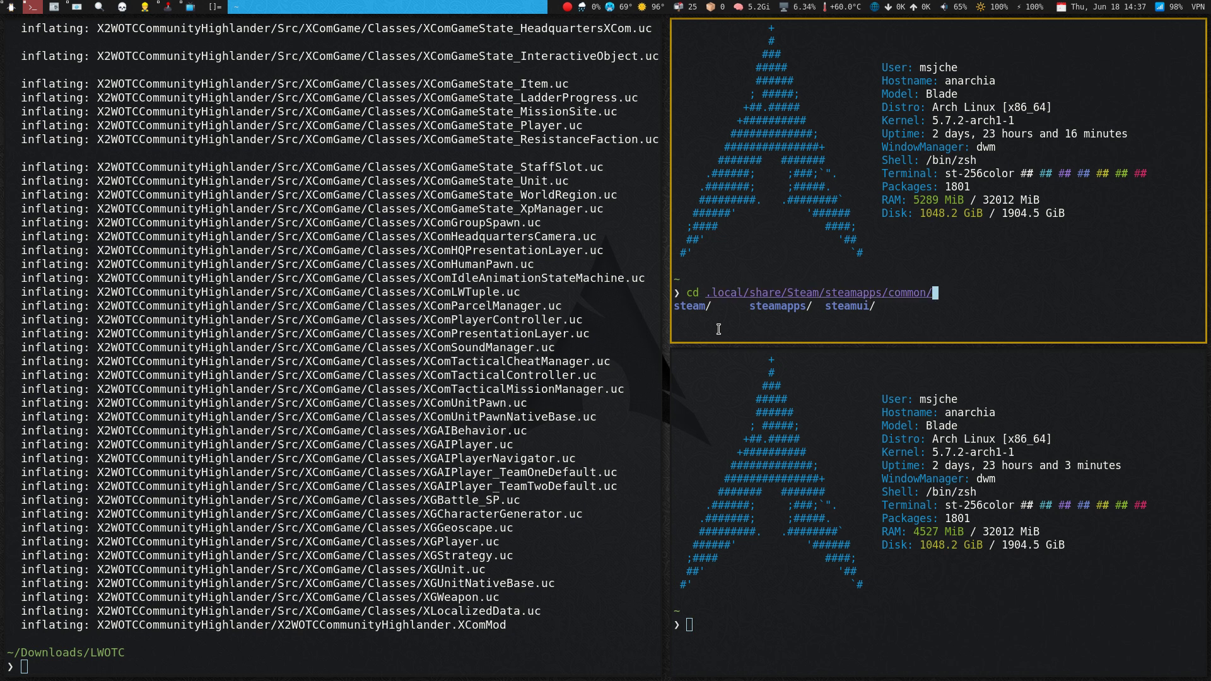
text(XCom)
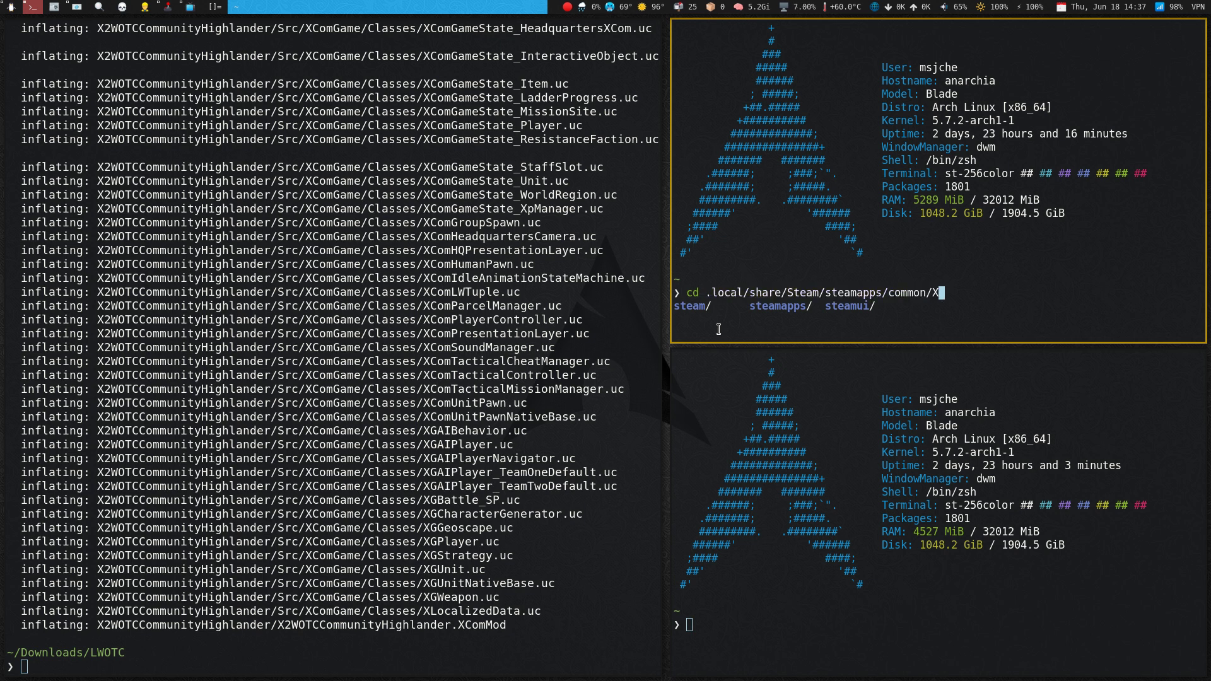
key(Tab)
key(Tab)
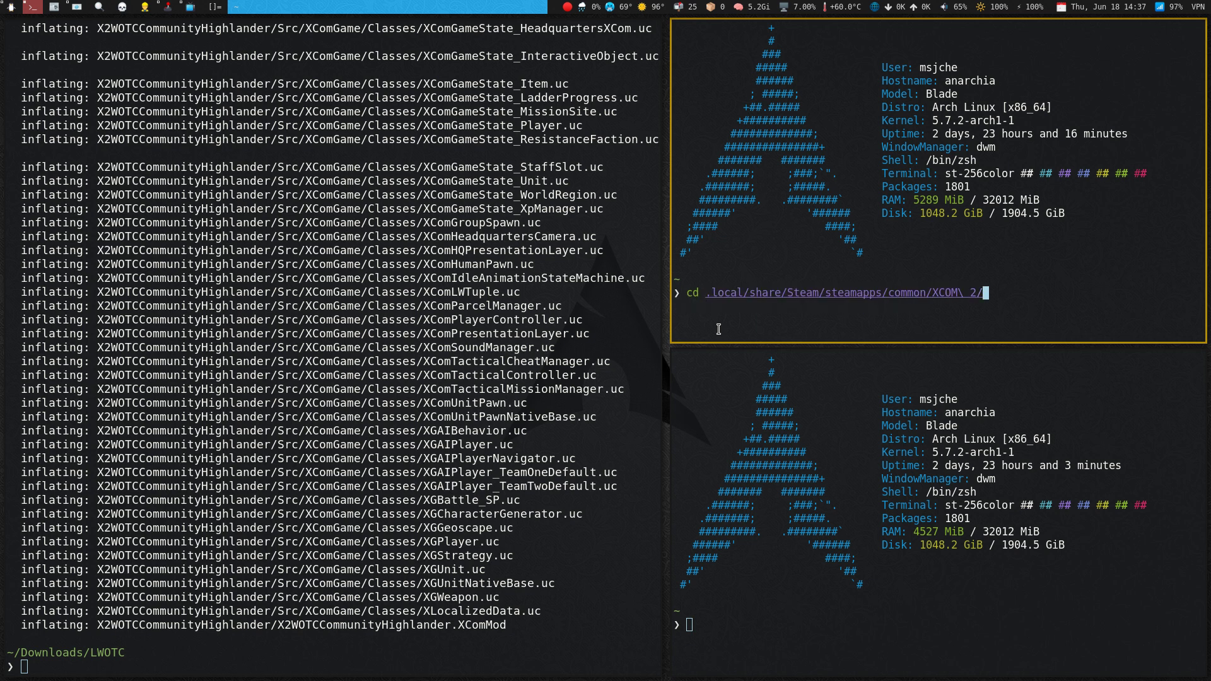
text(s)
key(Tab)
text(d)
key(Tab)
text(x)
key(Tab)
text(g)
key(Tab)
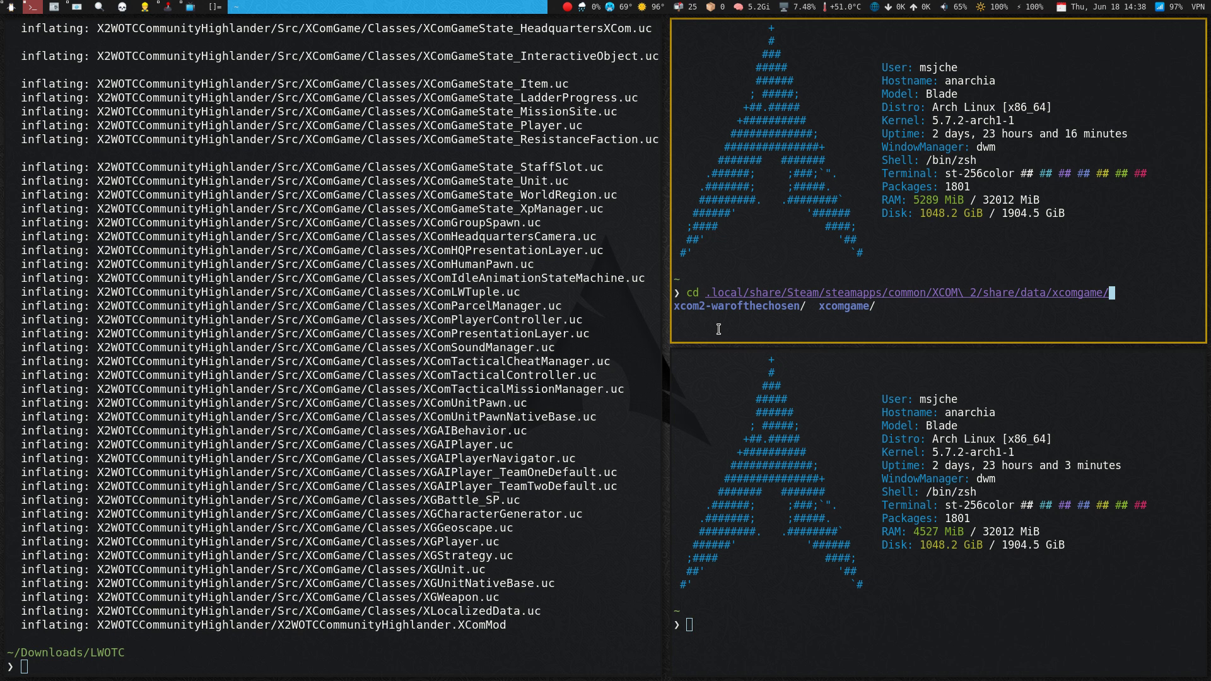
text(mo)
key(Tab)
key(Return)
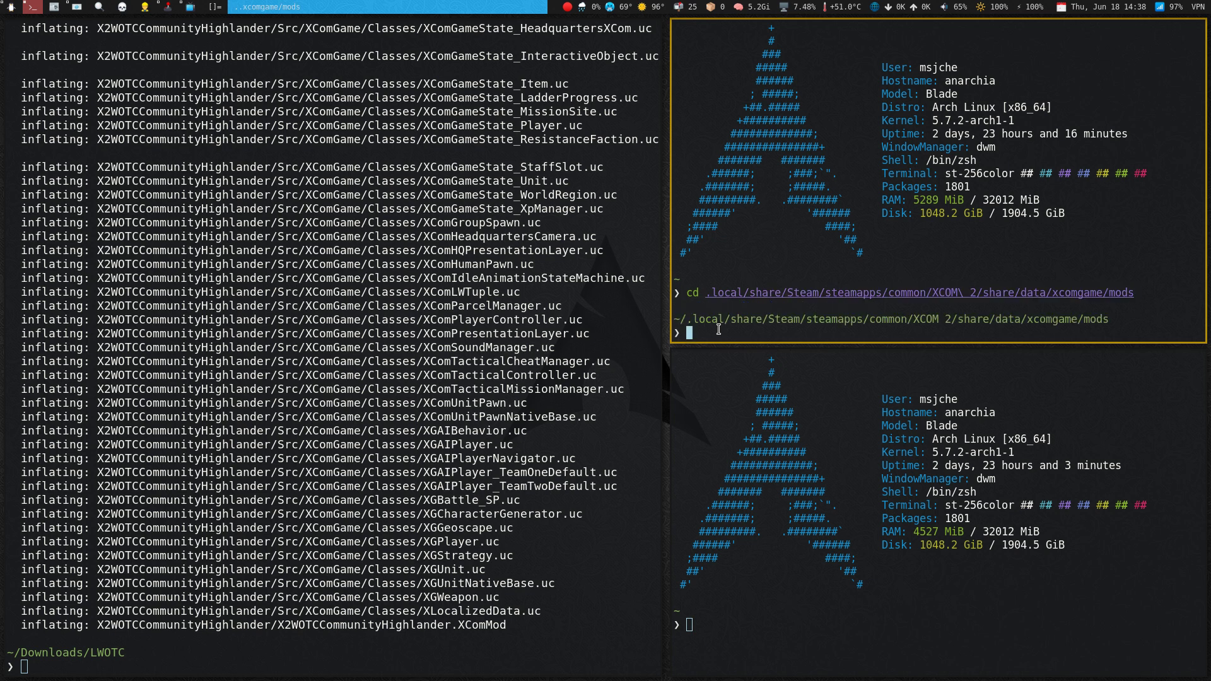
List the installed mods, delete everything with rm -r *, and confirm the folder is empty.
text(L)
key(Return)
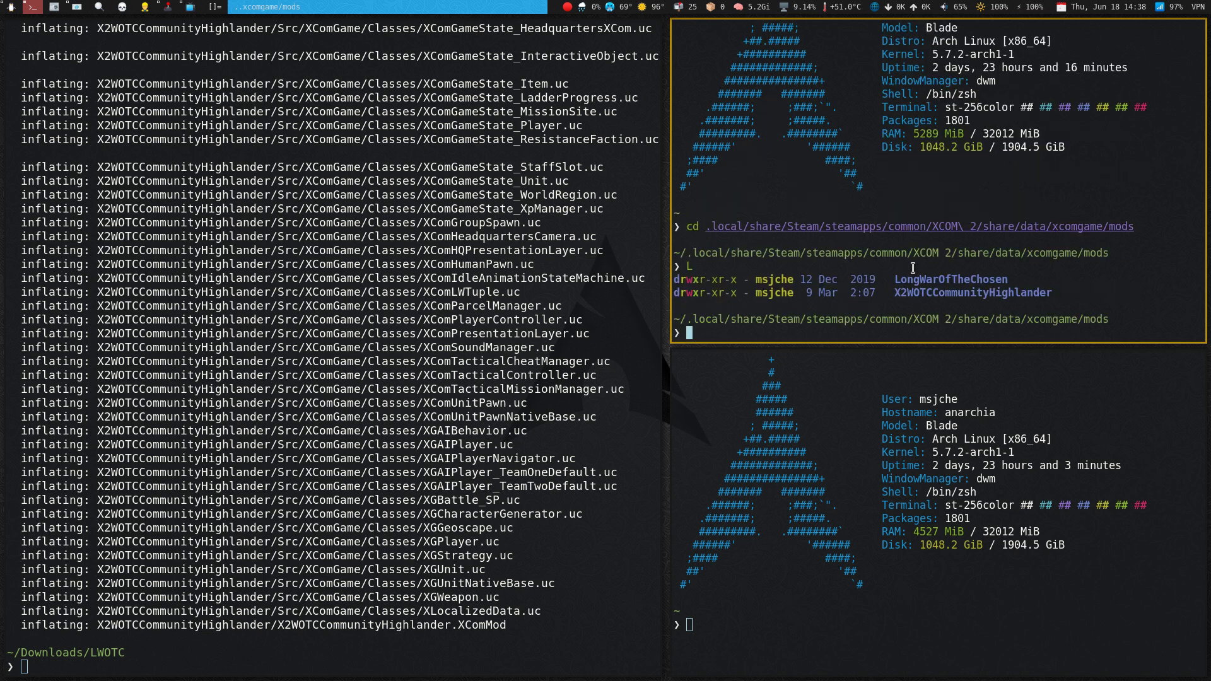
text(rm -)
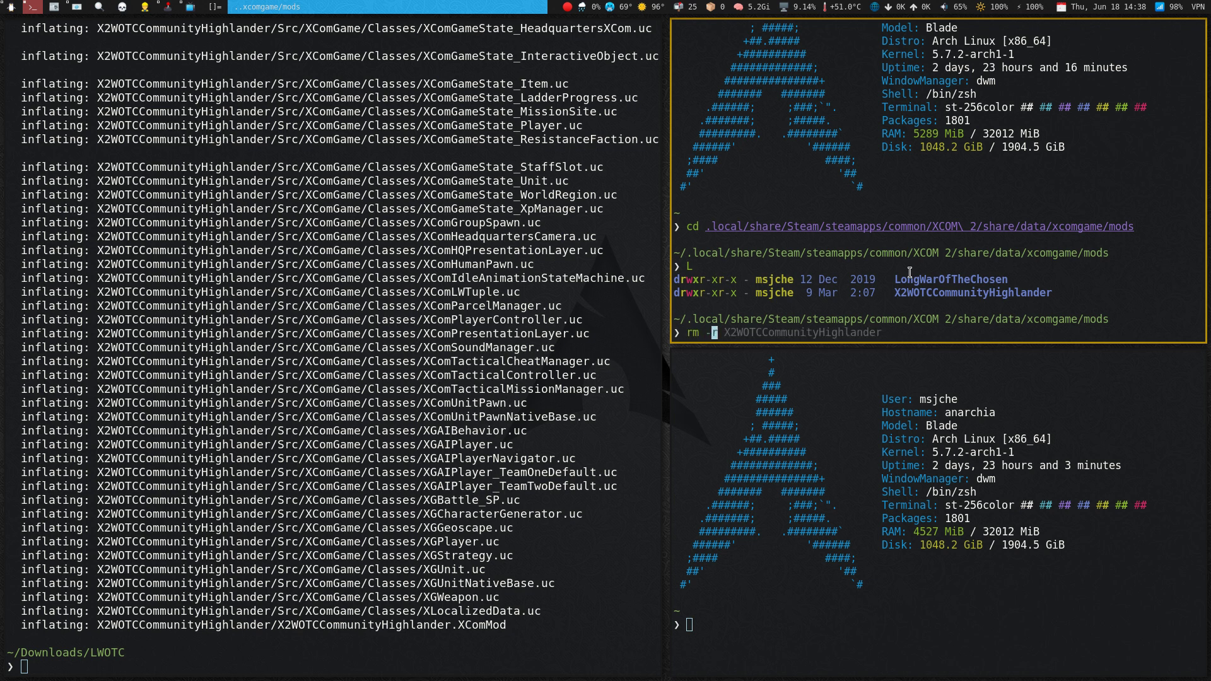
text(r *)
key(Return)
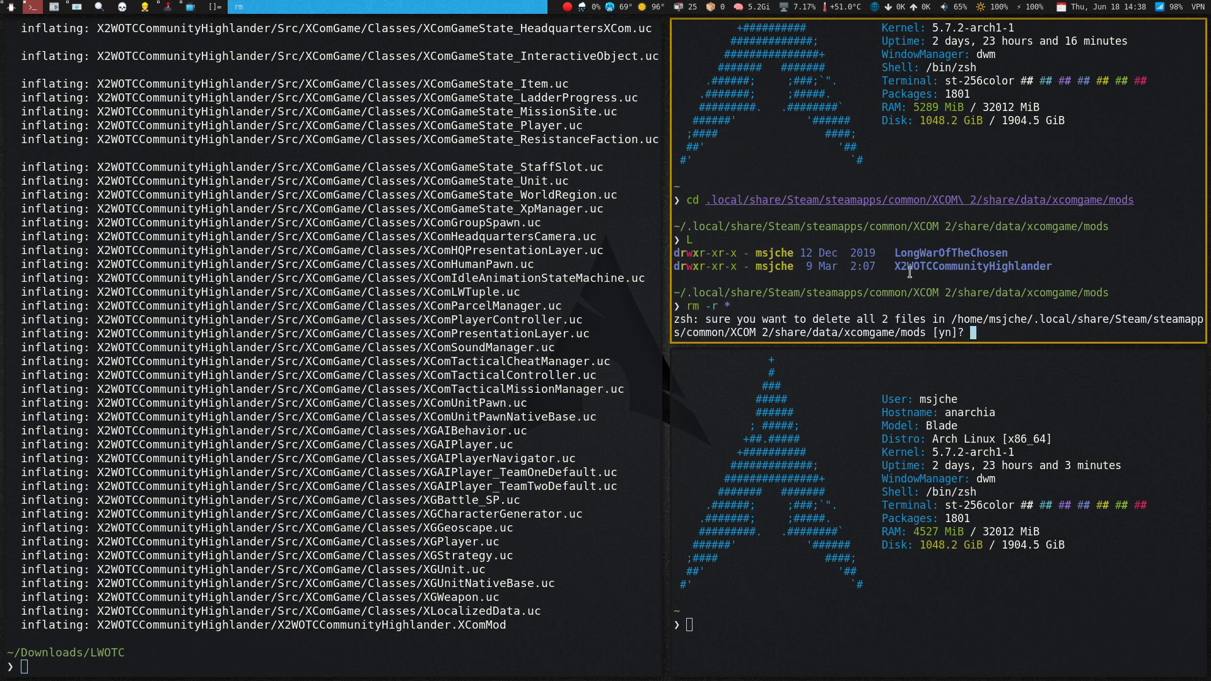
text(y)
text(L)
key(Return)
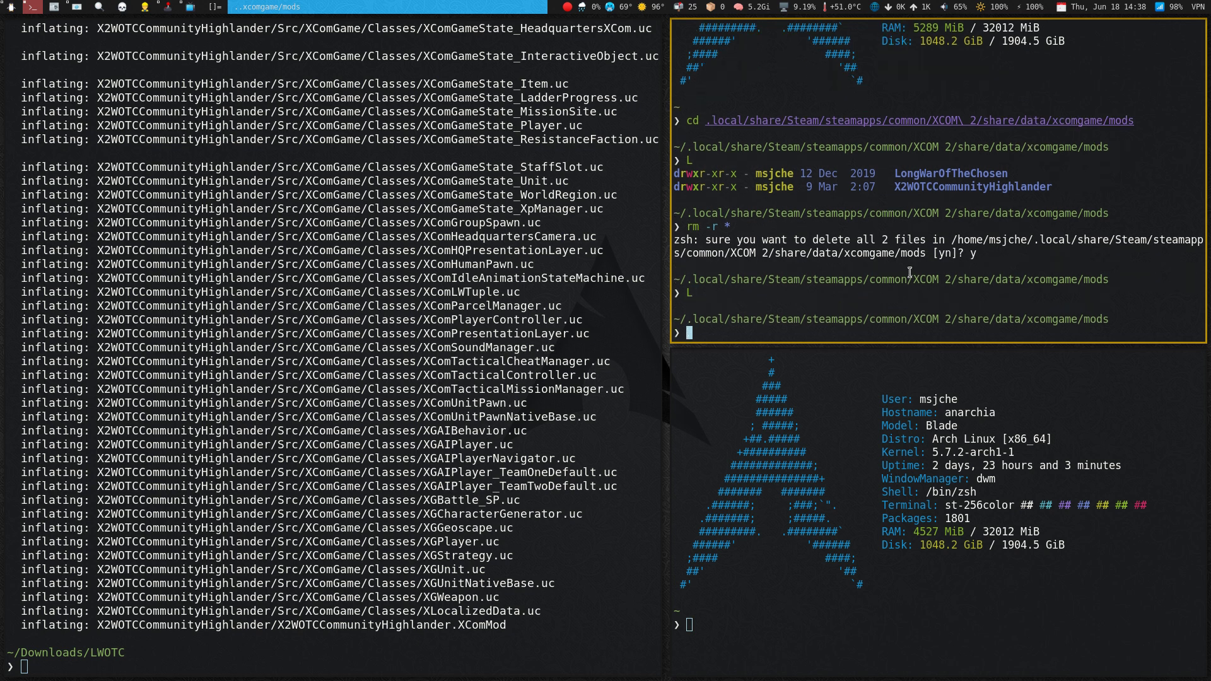
key(super+k)
key(super+j)
Copy LongWarOfTheChosen from ~/Downloads/LWOTC into the mods folder with cp -r.
text(cp -r )
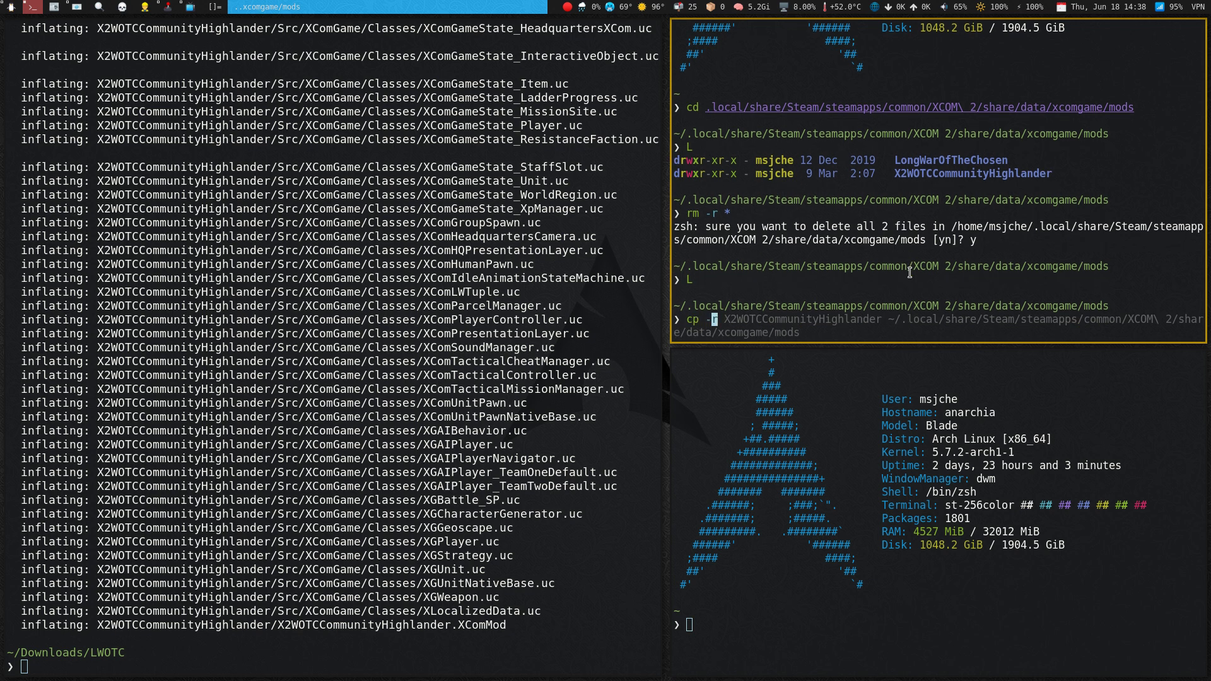
text(~/Downloads/)
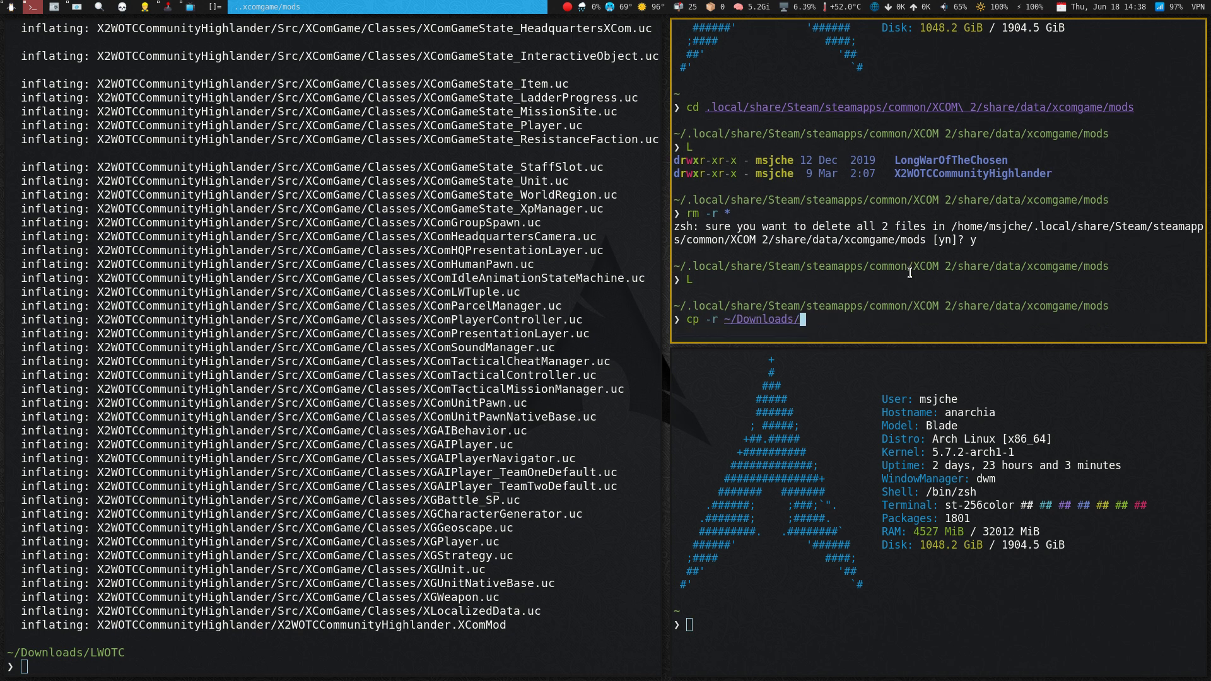
text(LWOTC/)
key(Tab)
text(L)
key(Tab)
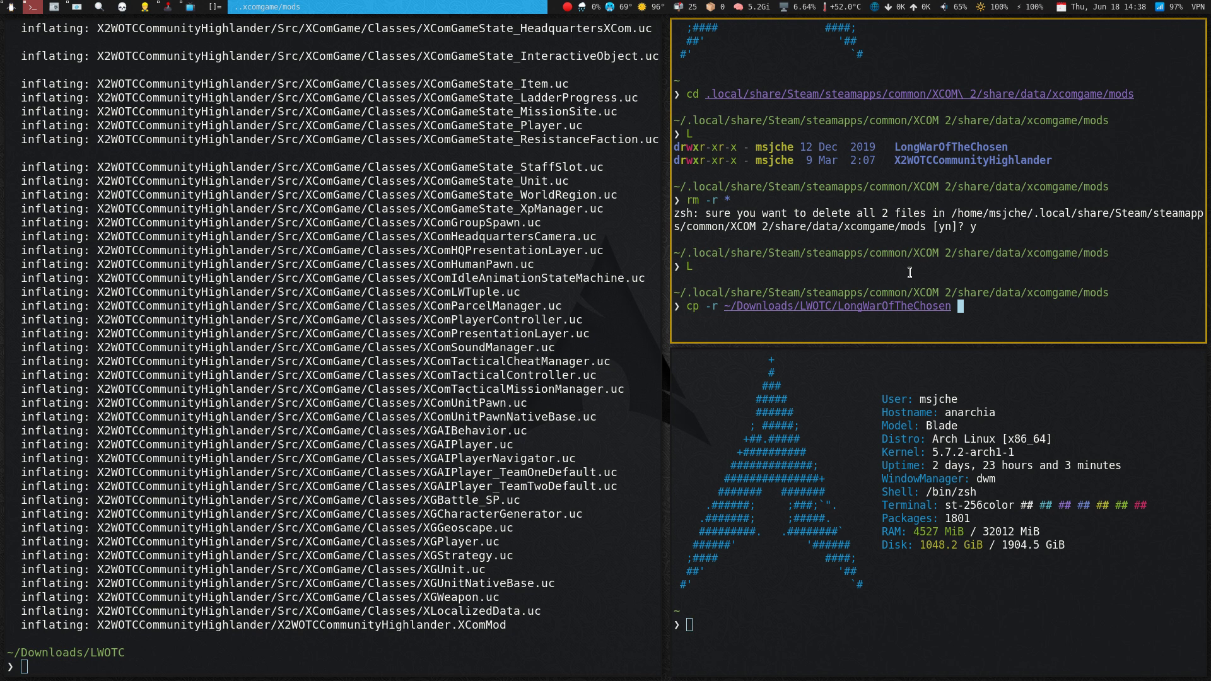
text(.)
key(Return)
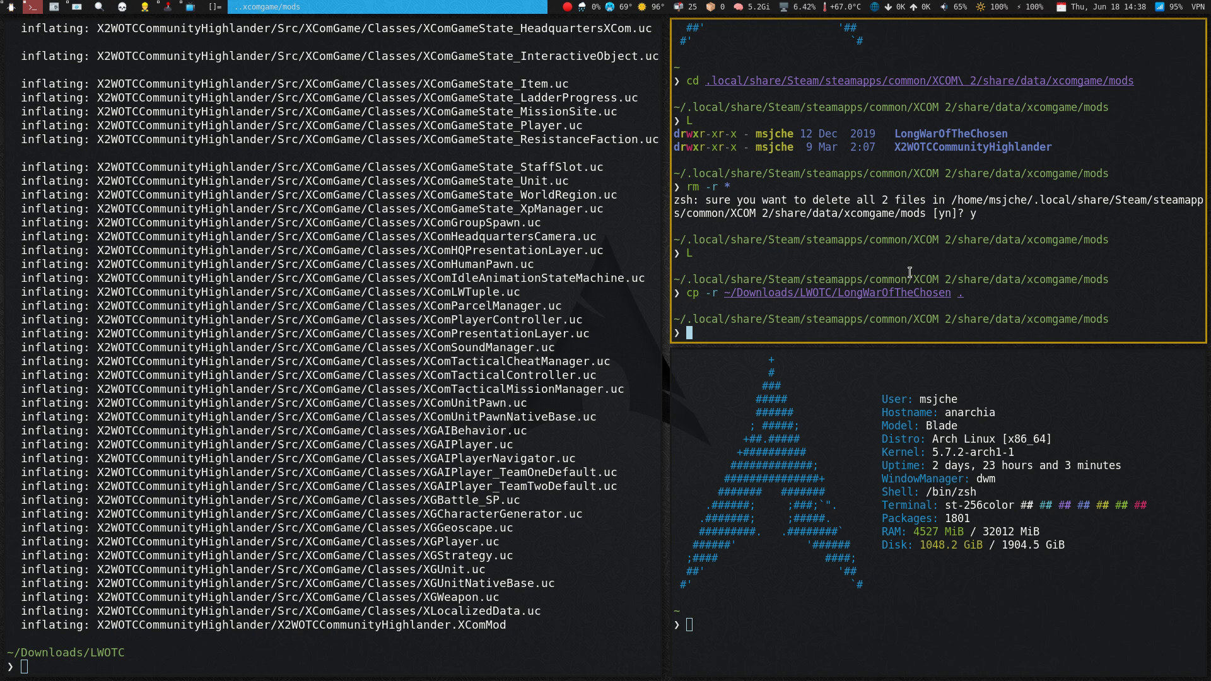
Copy X2WOTCCommunityHighlander into the mods folder, list both mods, and make this terminal the main pane.
text(cp)
key(Right)
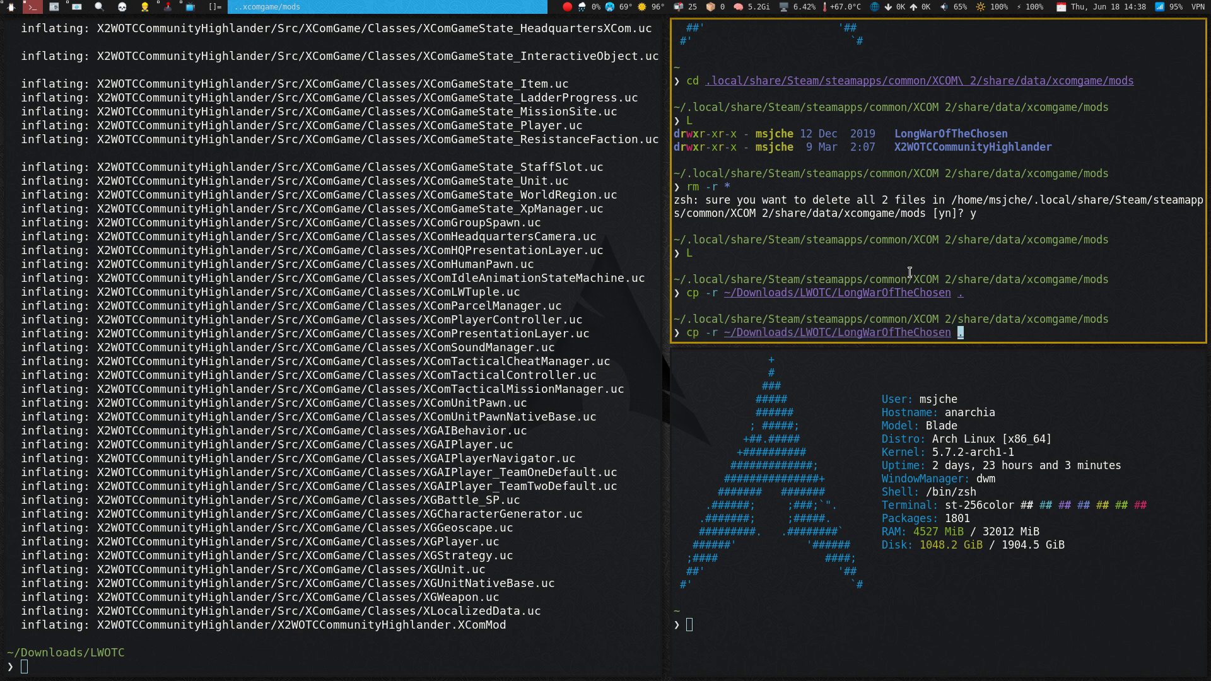
key(Escape)
key(b)
key(shift+c)
key(Tab)
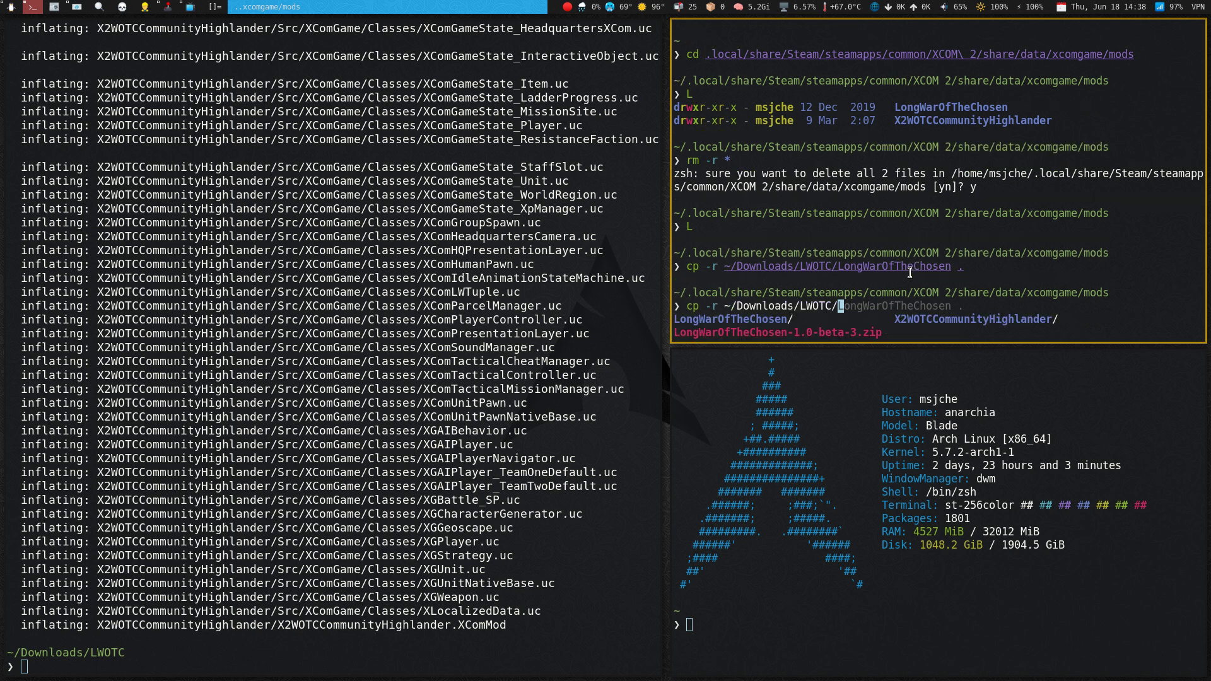
text(X)
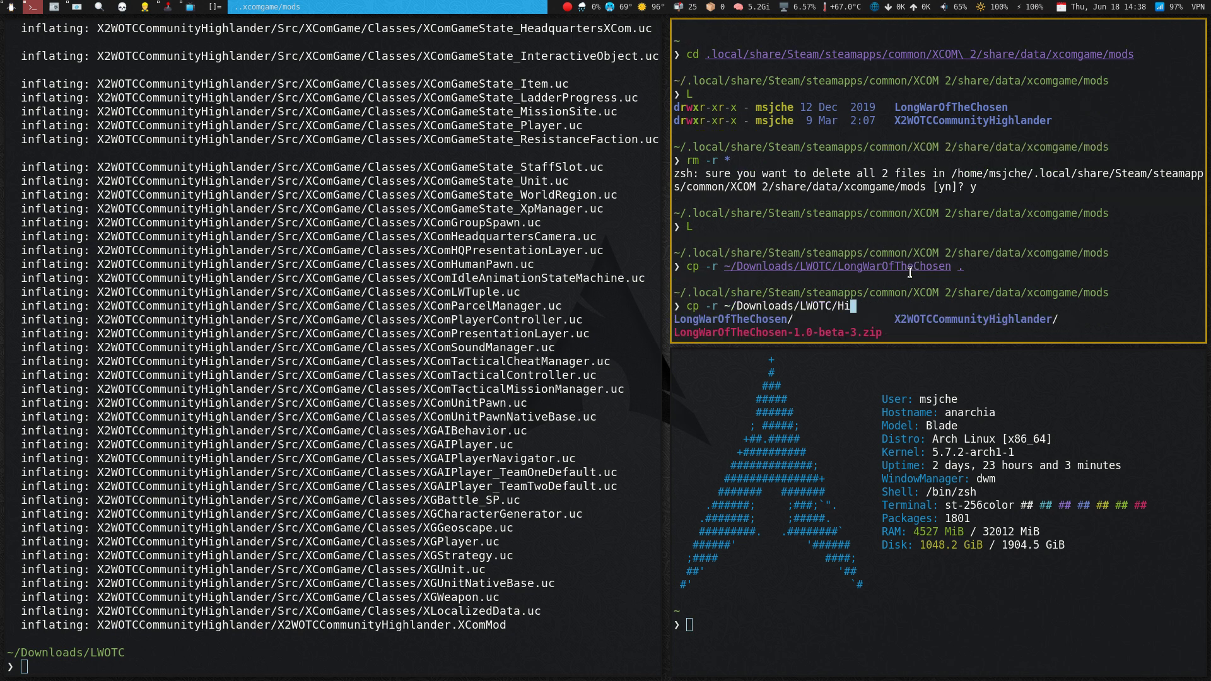
key(Tab)
text(.)
key(Return)
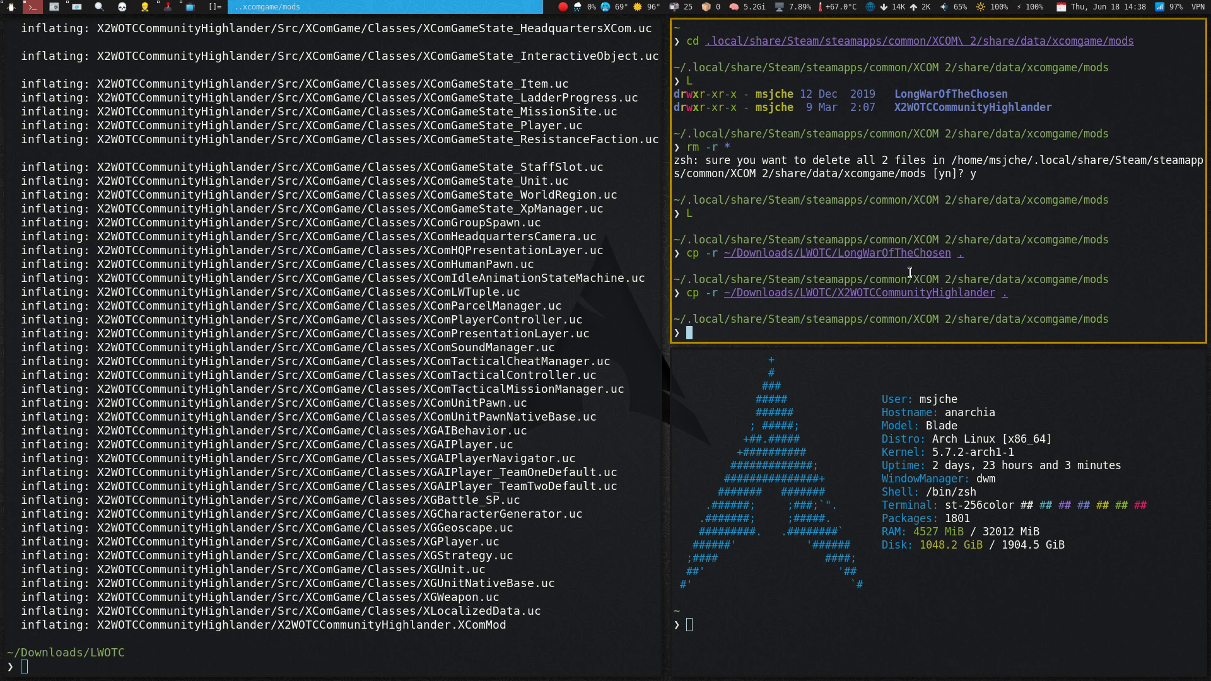
text(L)
key(Return)
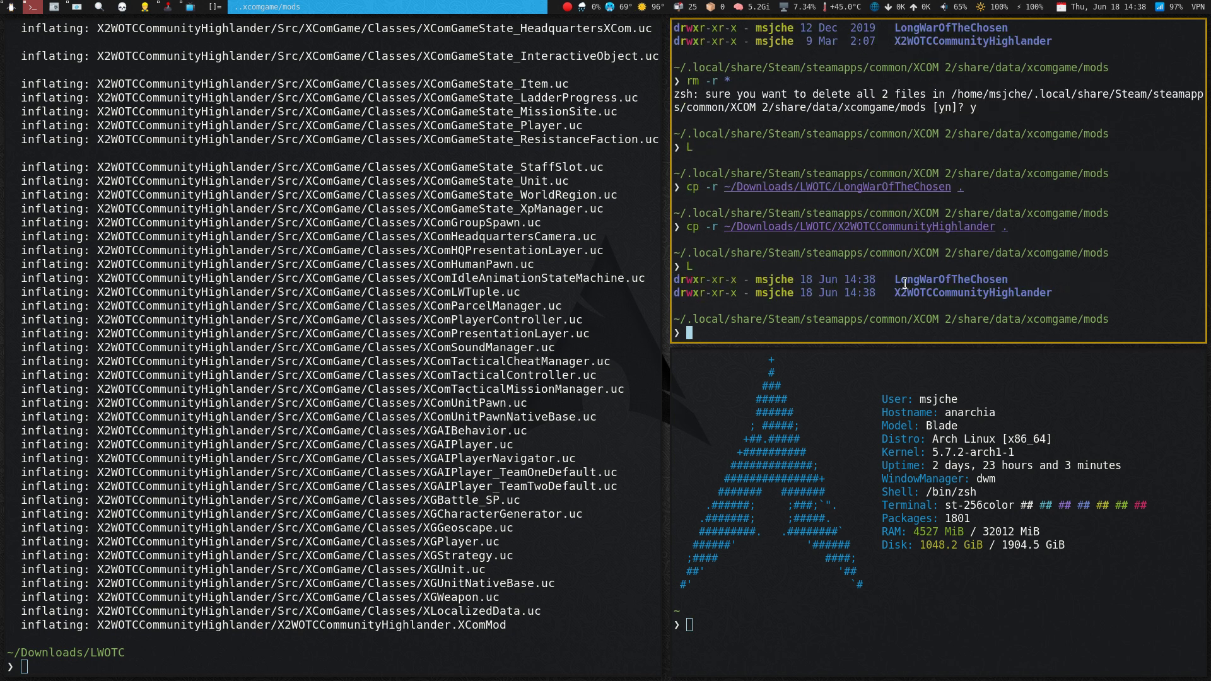
key(alt+Return)
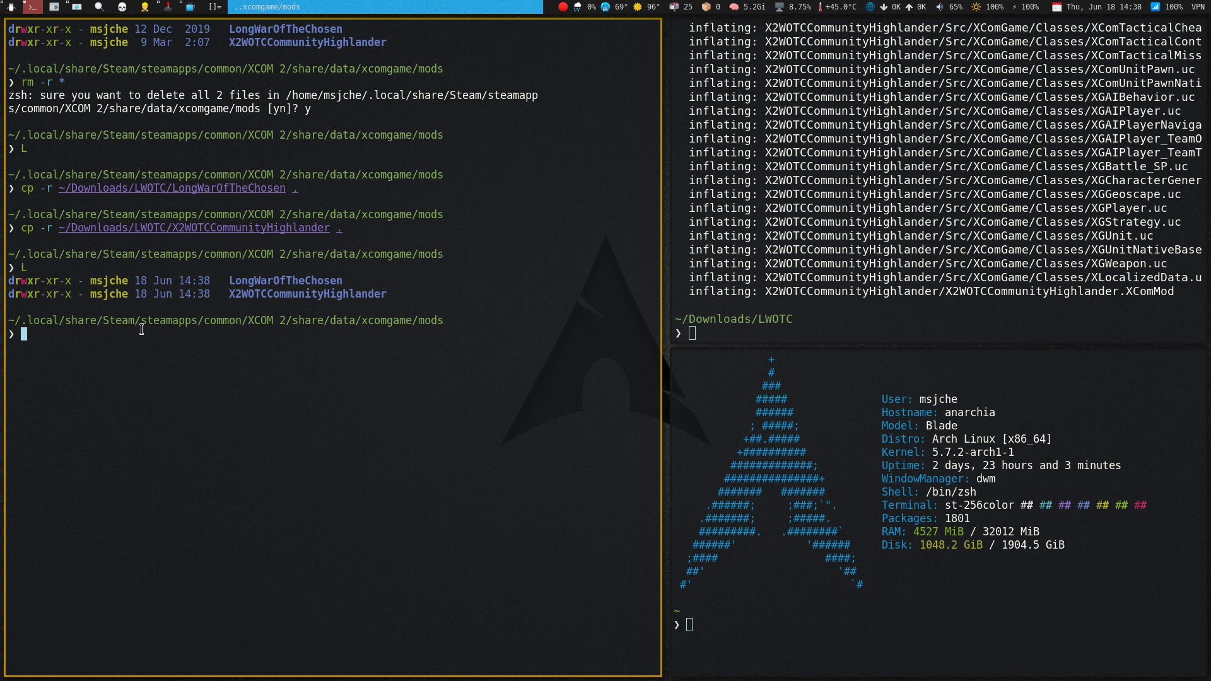
Clear and list mods, go up to xcomgame and list it, then cd into config and clear.
text(clear)
key(Return)
text(L)
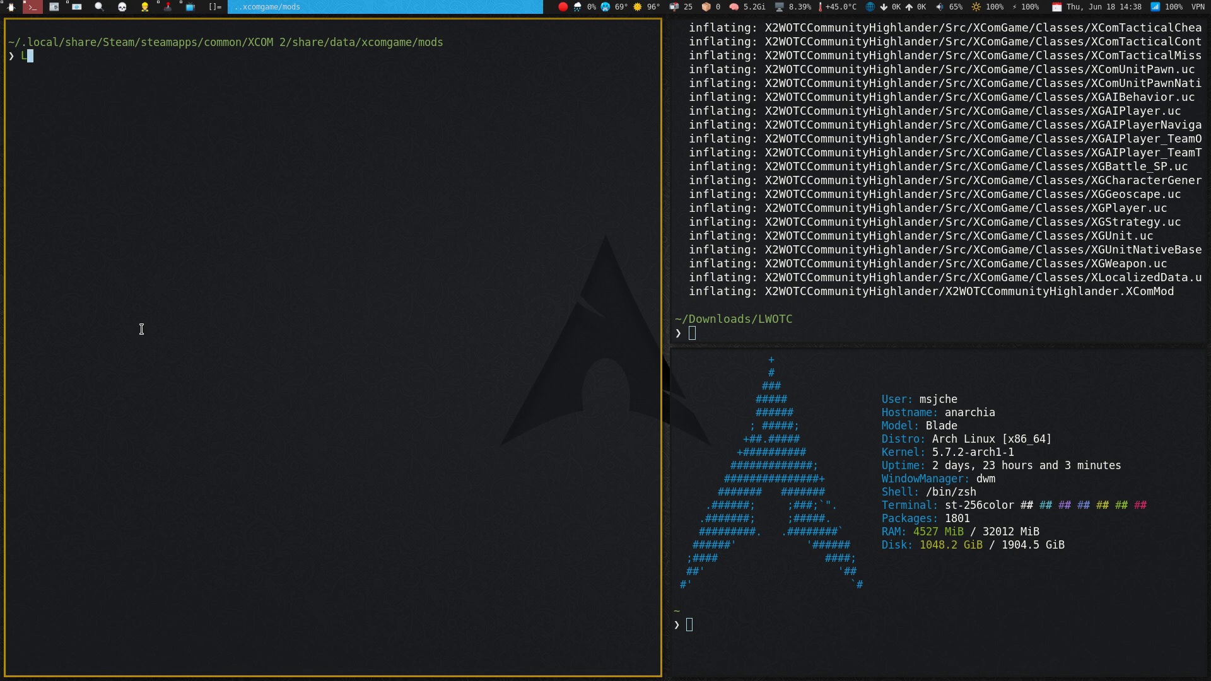
key(Return)
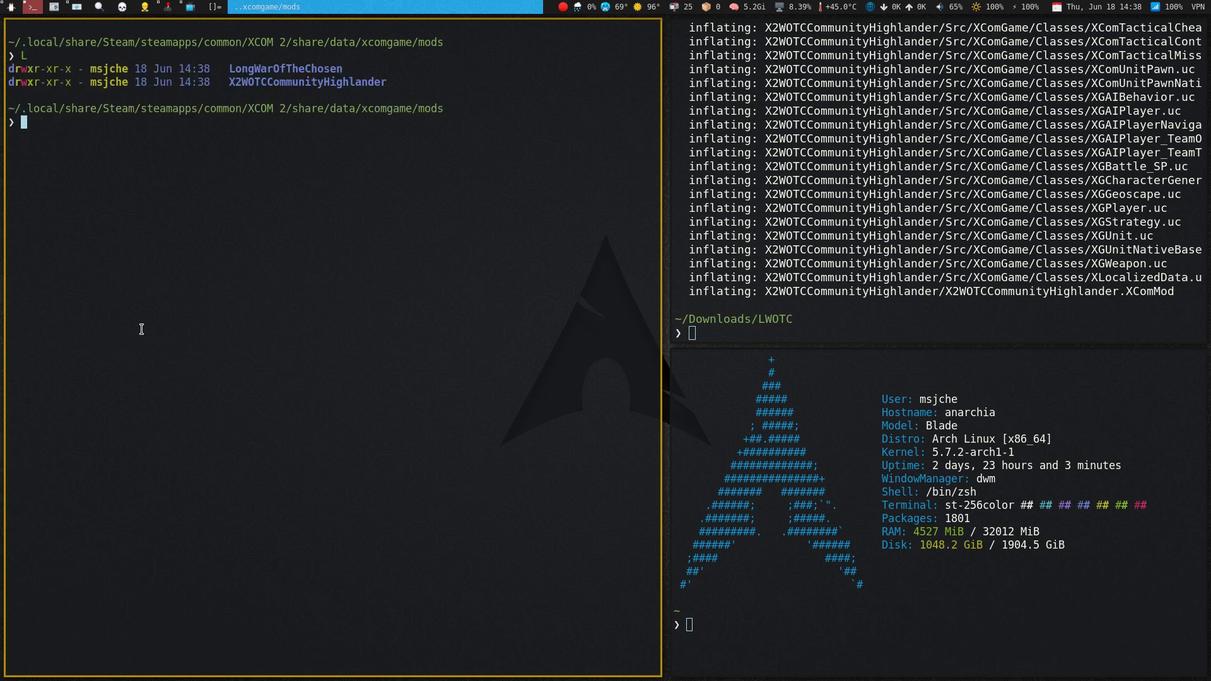
text(cd ..)
key(Return)
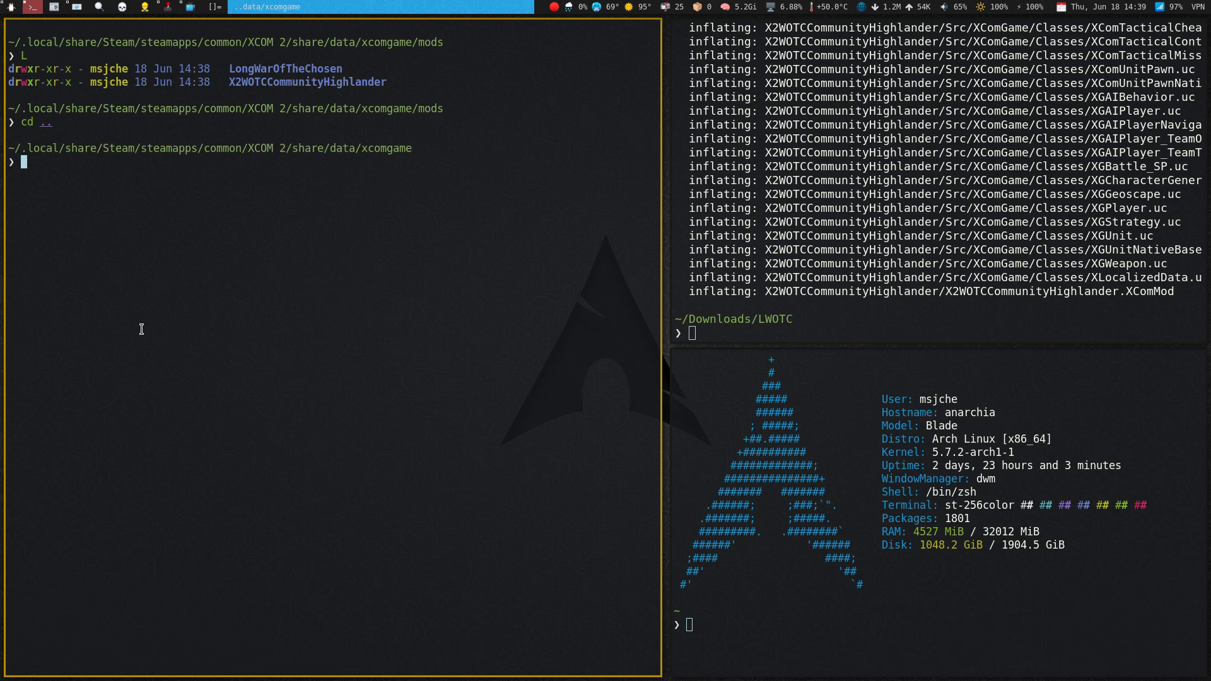
text(L)
key(Return)
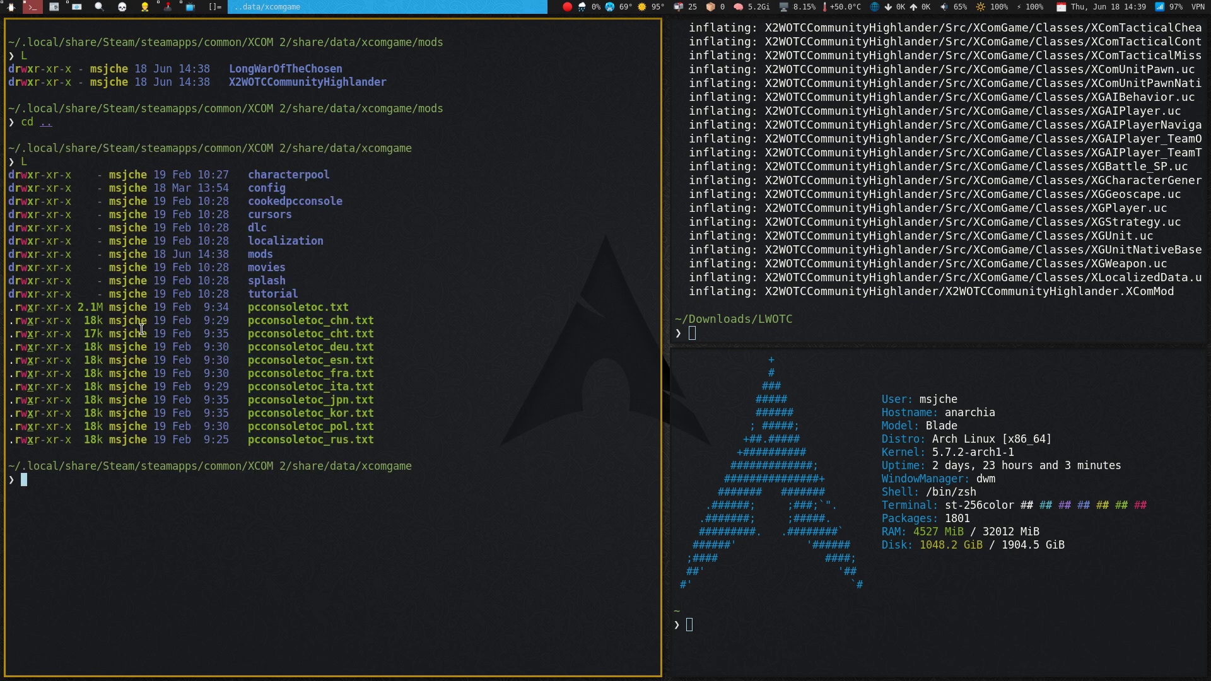
text(cd config)
key(Return)
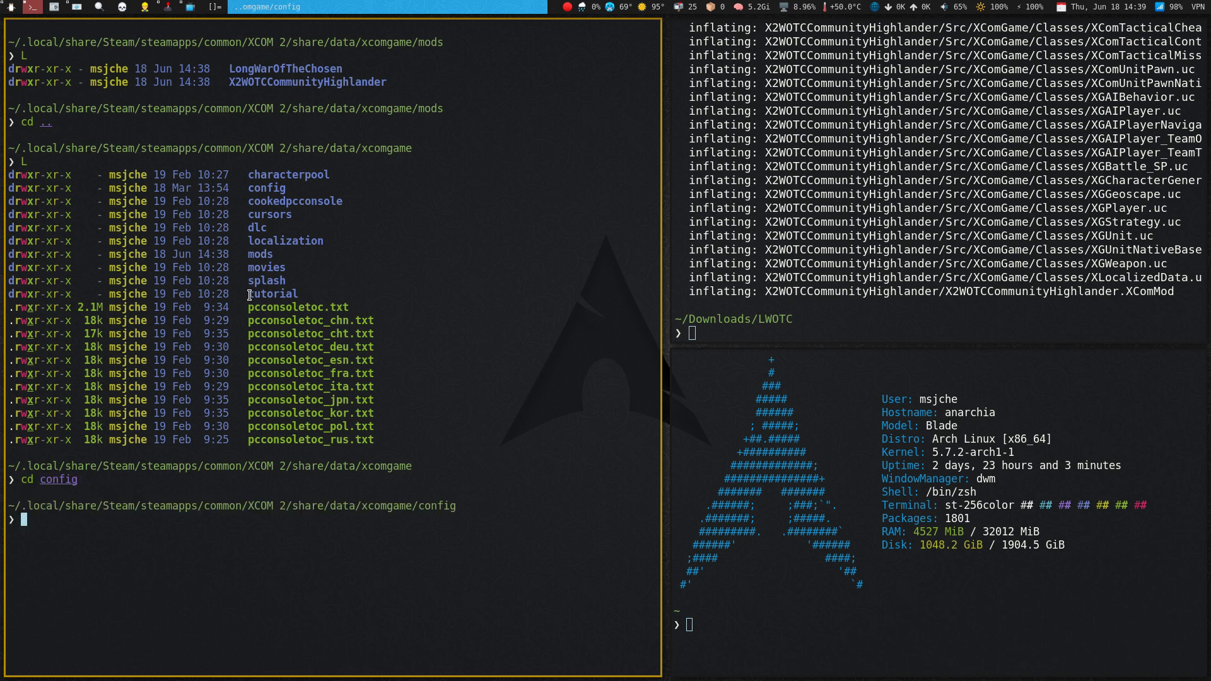
text(clear)
key(Return)
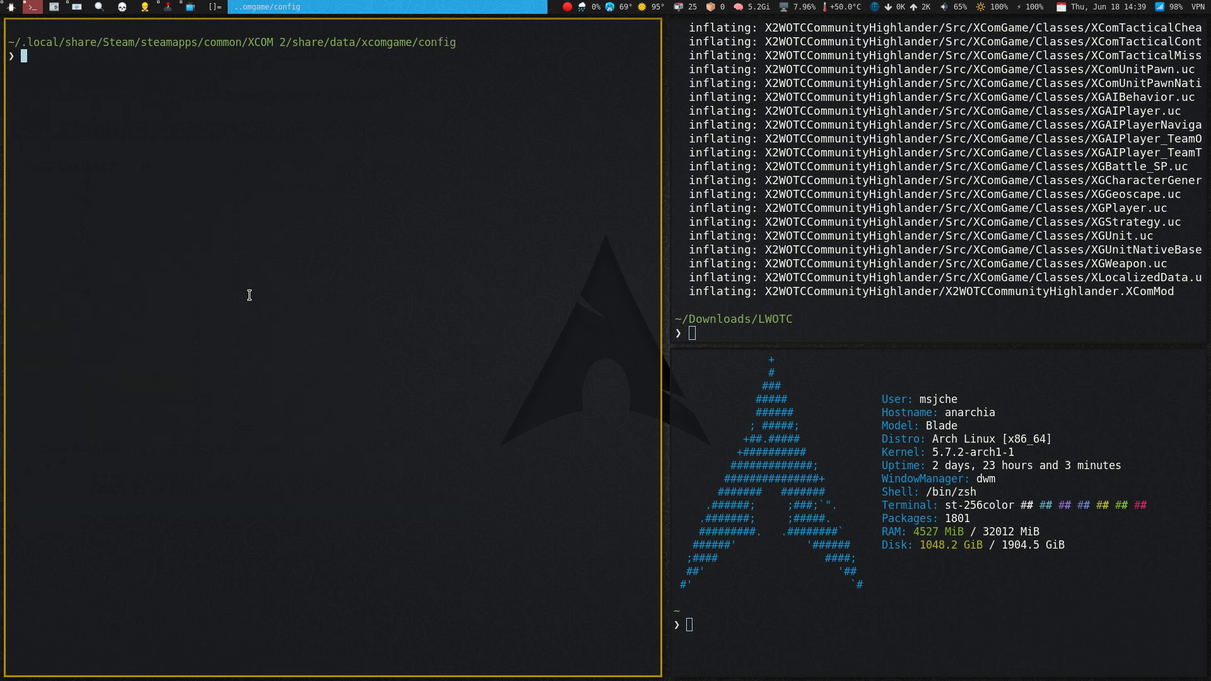
text(L)
key(Return)
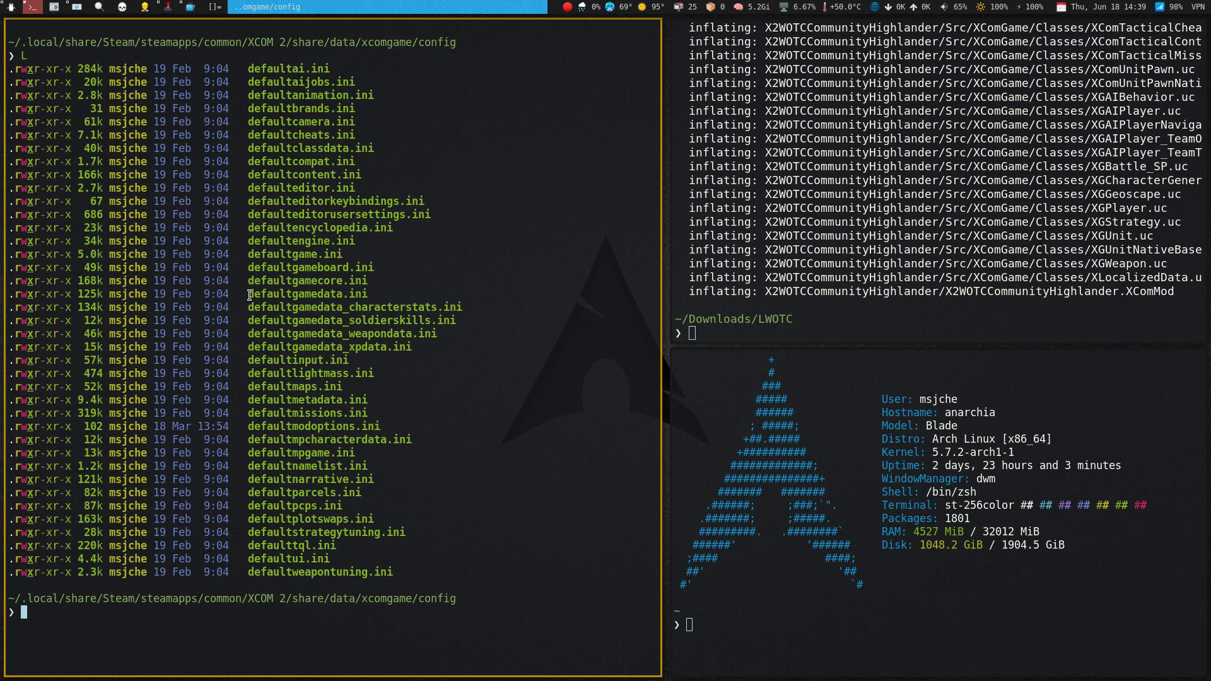
double_click(317, 426)
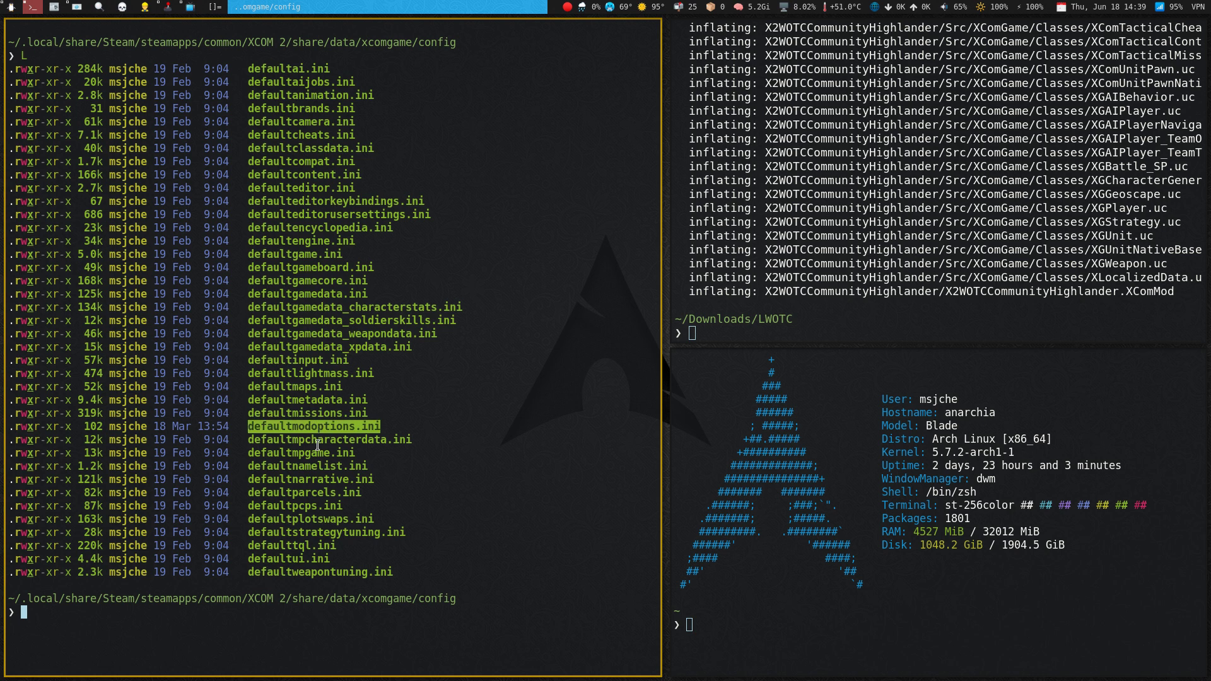
text(vim defaultmo)
key(Tab)
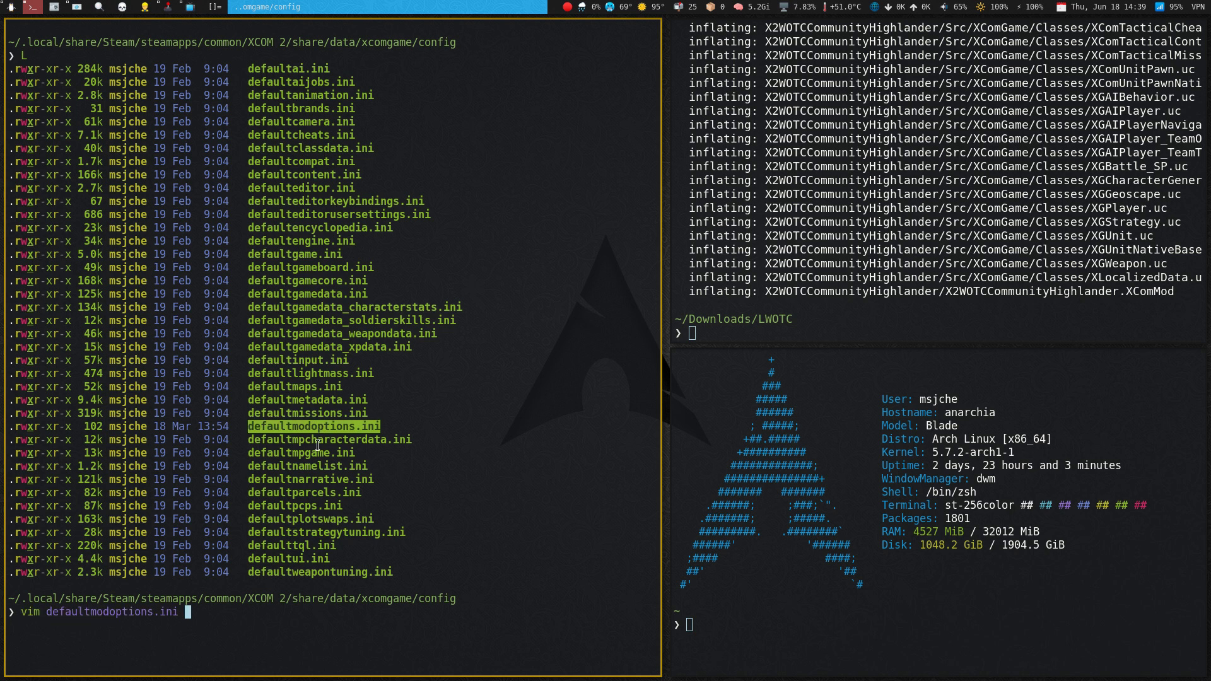
key(Return)
key(j)
key(j)
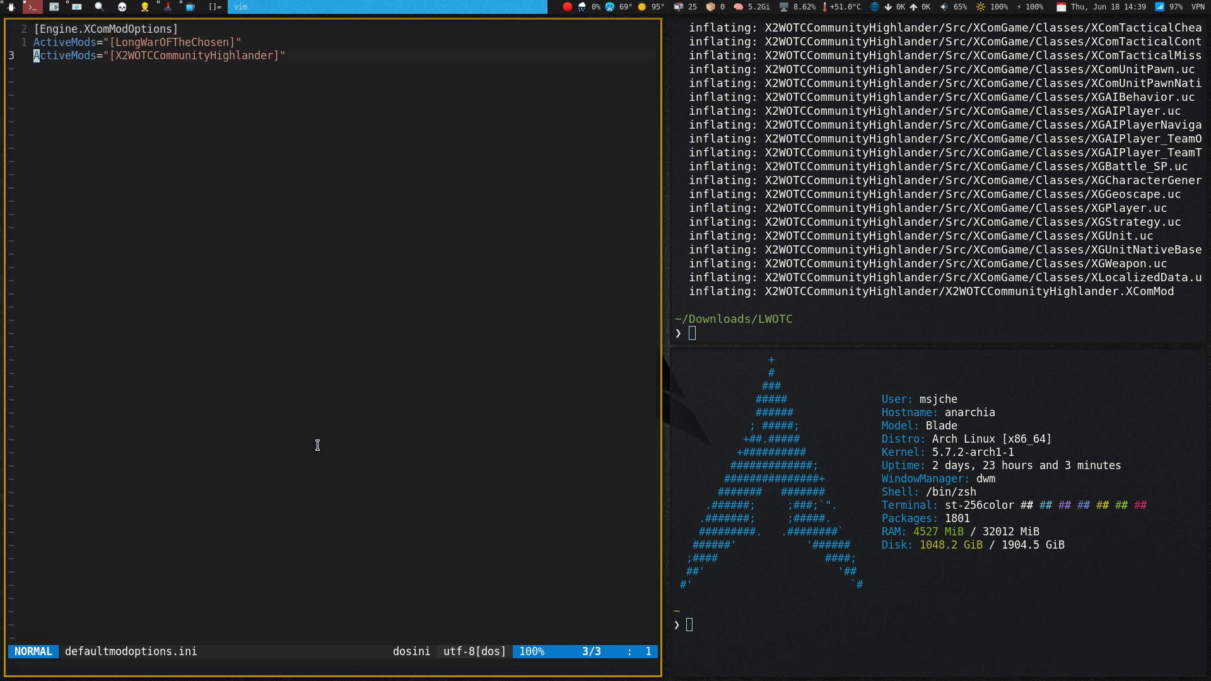
key(k)
key(k)
key(ctrl+shift+Page_Up)
key(ctrl+shift+Page_Up)
key(ctrl+shift+Page_Up)
key(ctrl+shift+Page_Up)
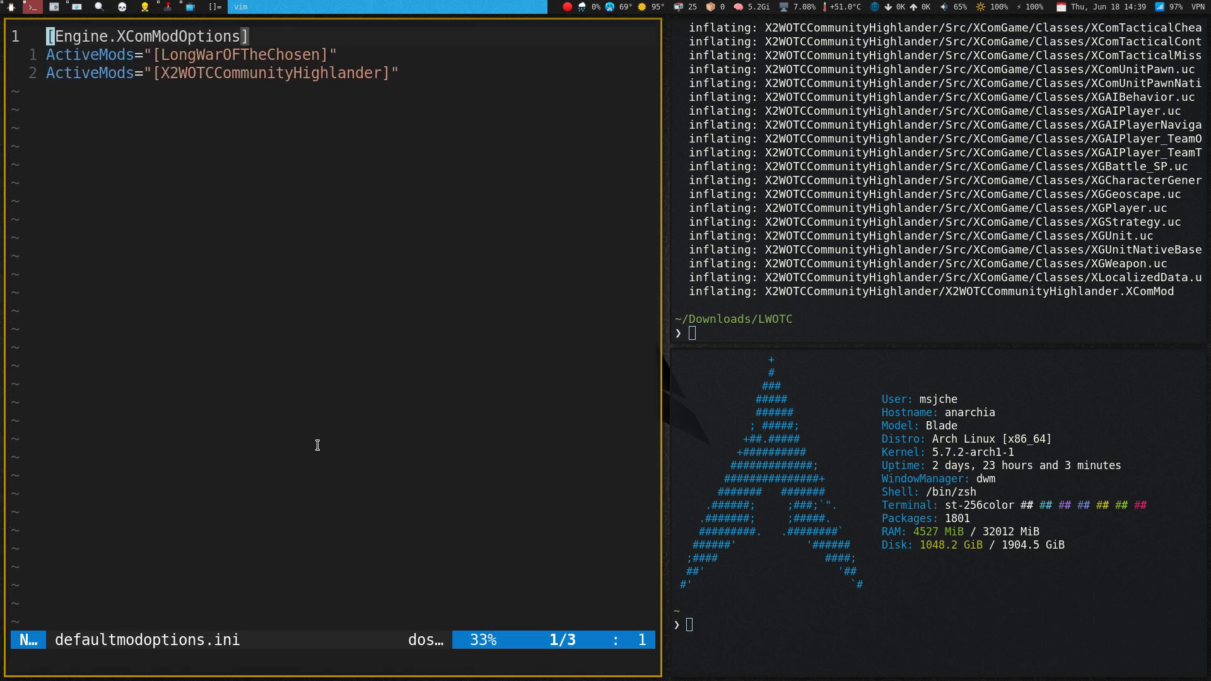
key(ctrl+shift+Page_Up)
key(ctrl+shift+Page_Up)
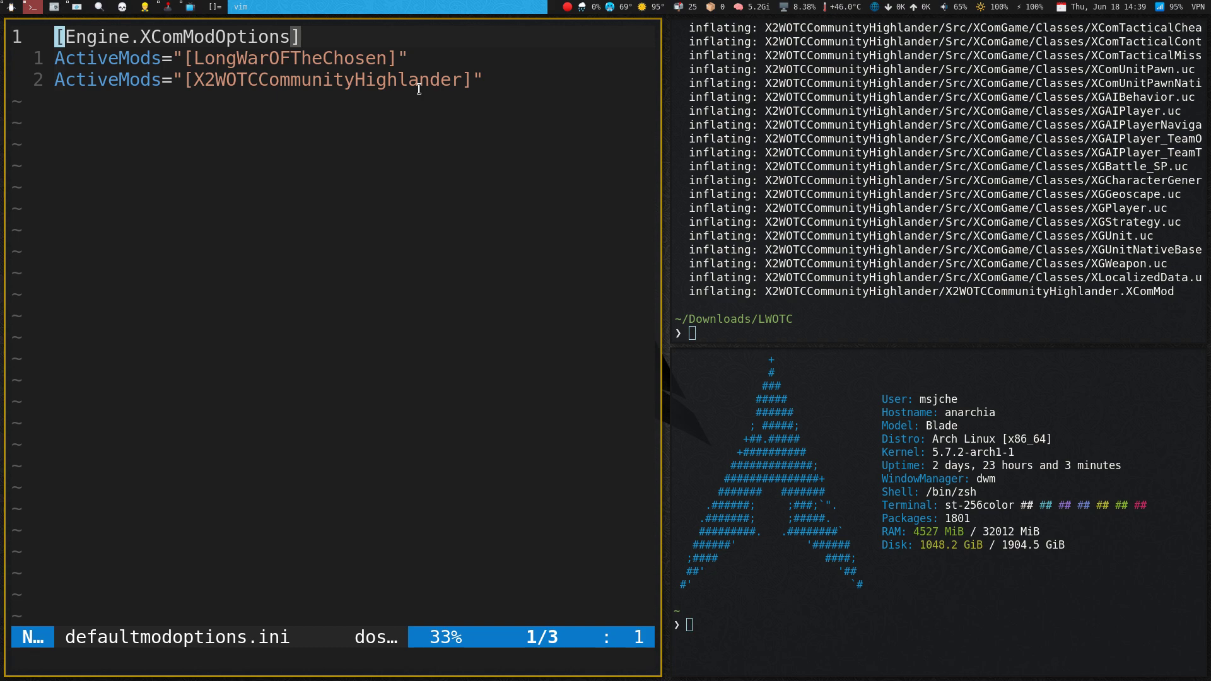
key(shift+z)
key(shift+z)
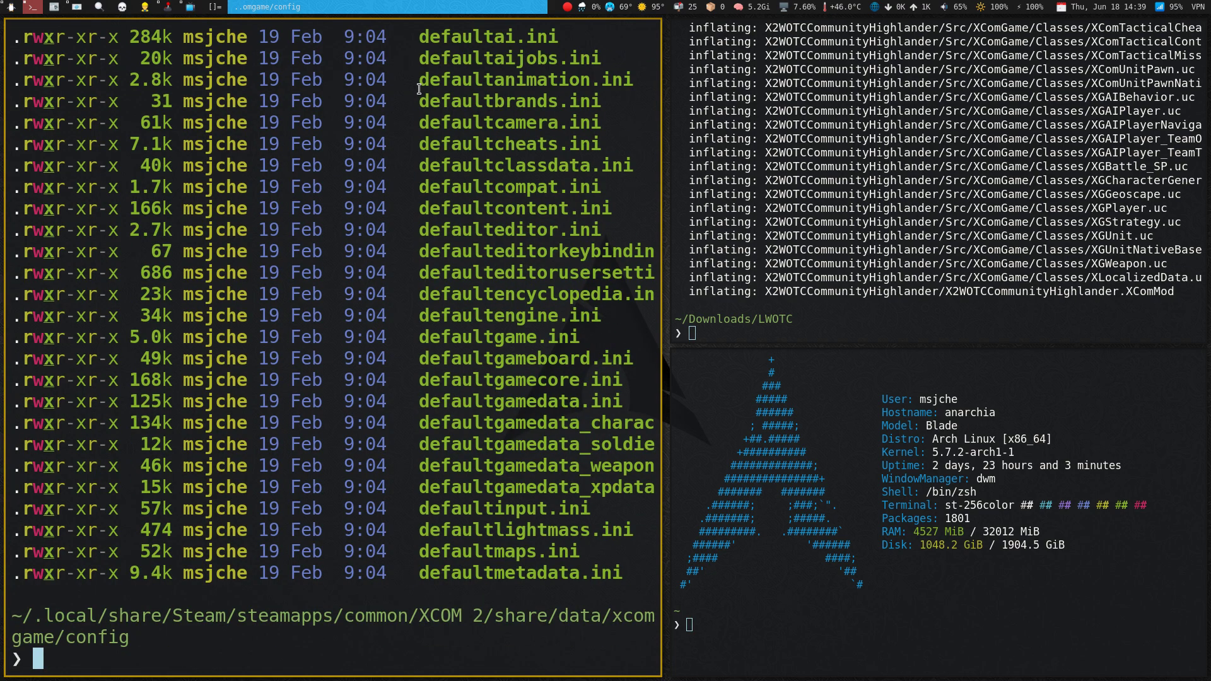
From Steam's Library, play XCOM 2 choosing the 'XCOM 2: War of the Chosen' edition.
key(super+8)
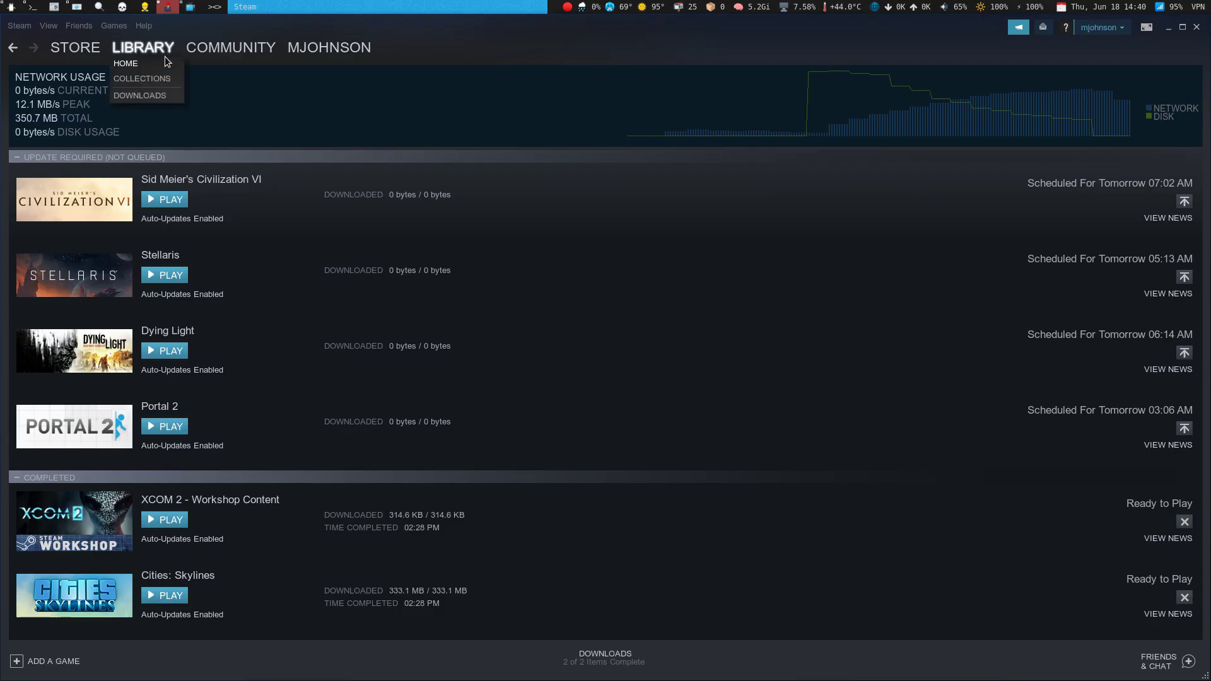
click(162, 49)
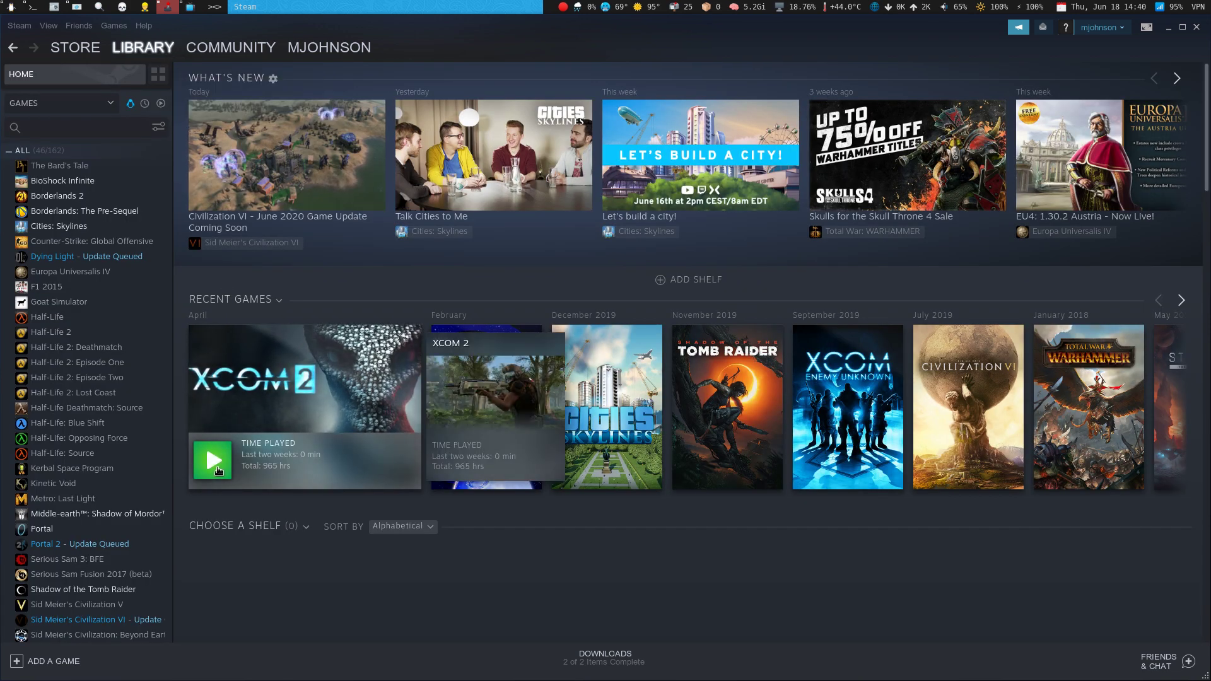
click(216, 469)
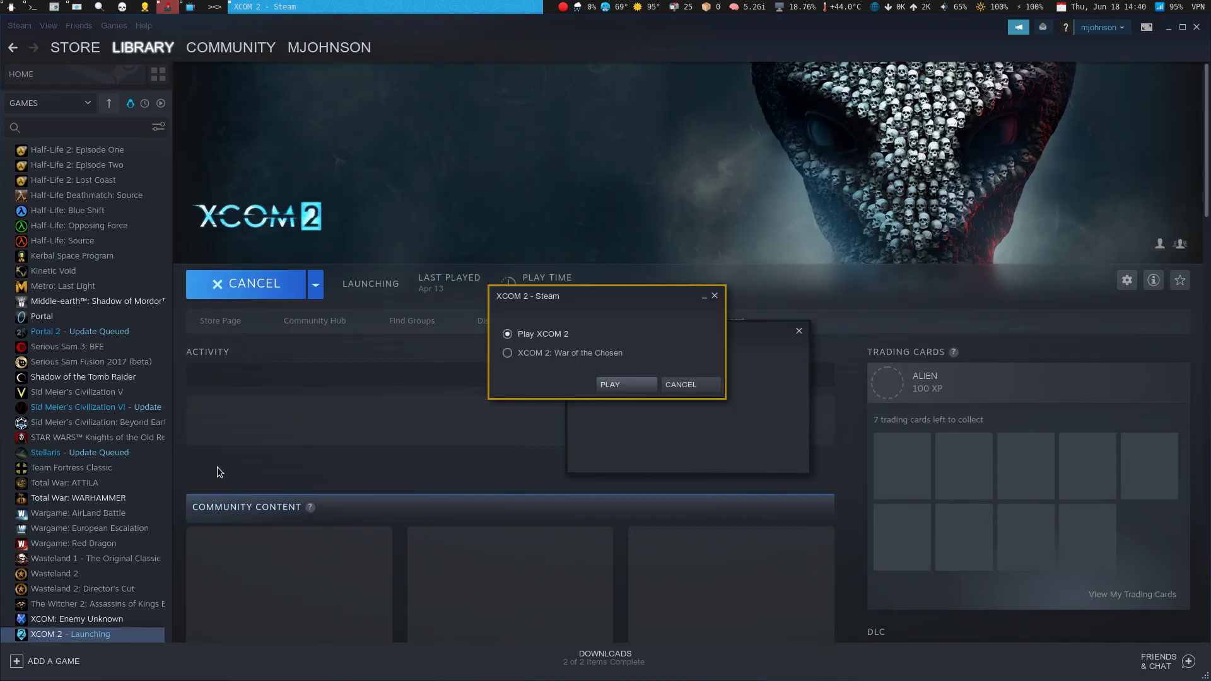
click(540, 354)
click(631, 386)
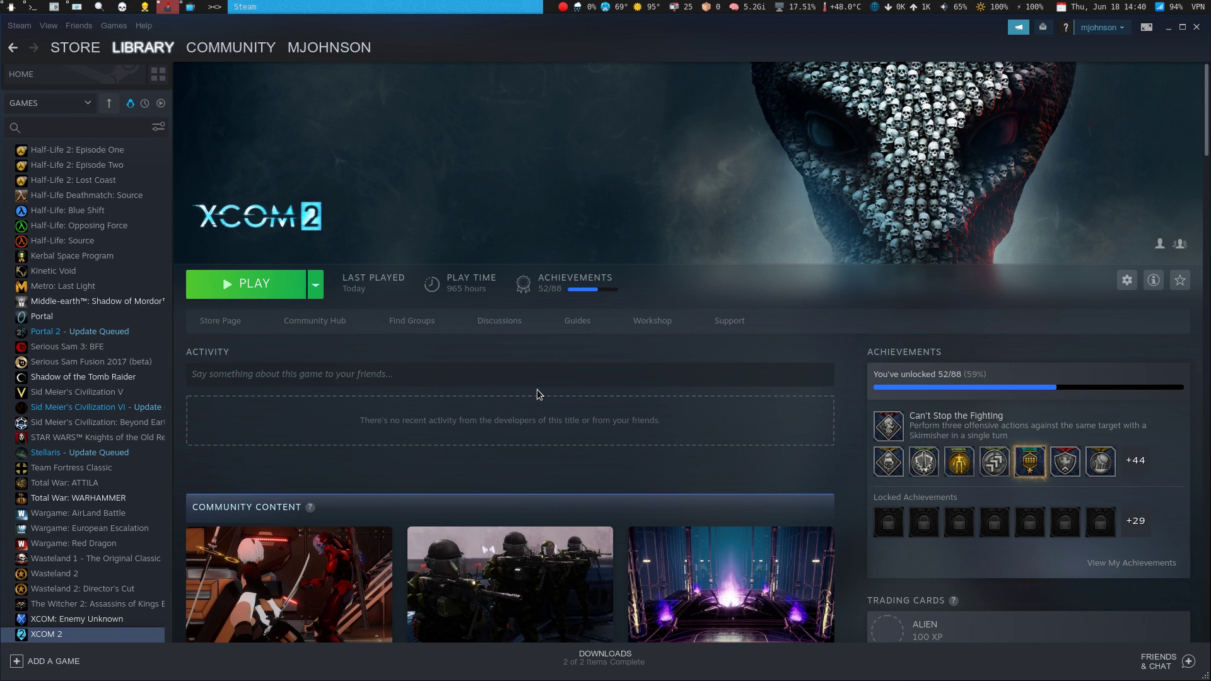
right_click(68, 635)
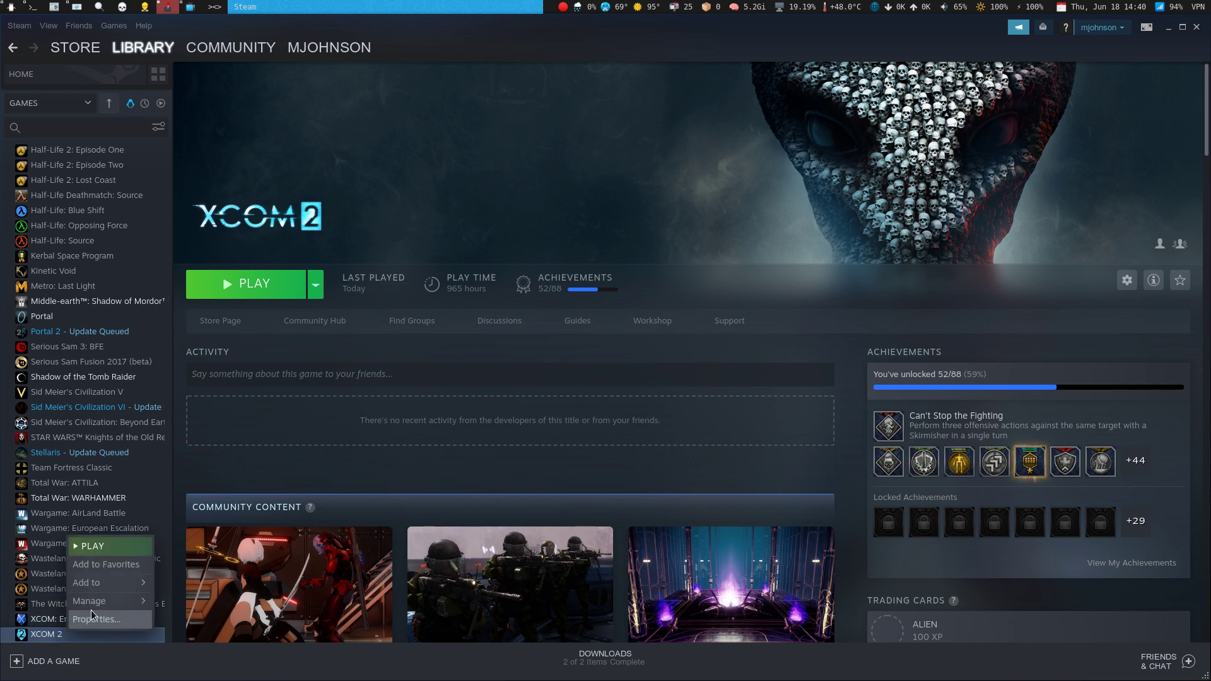
click(92, 620)
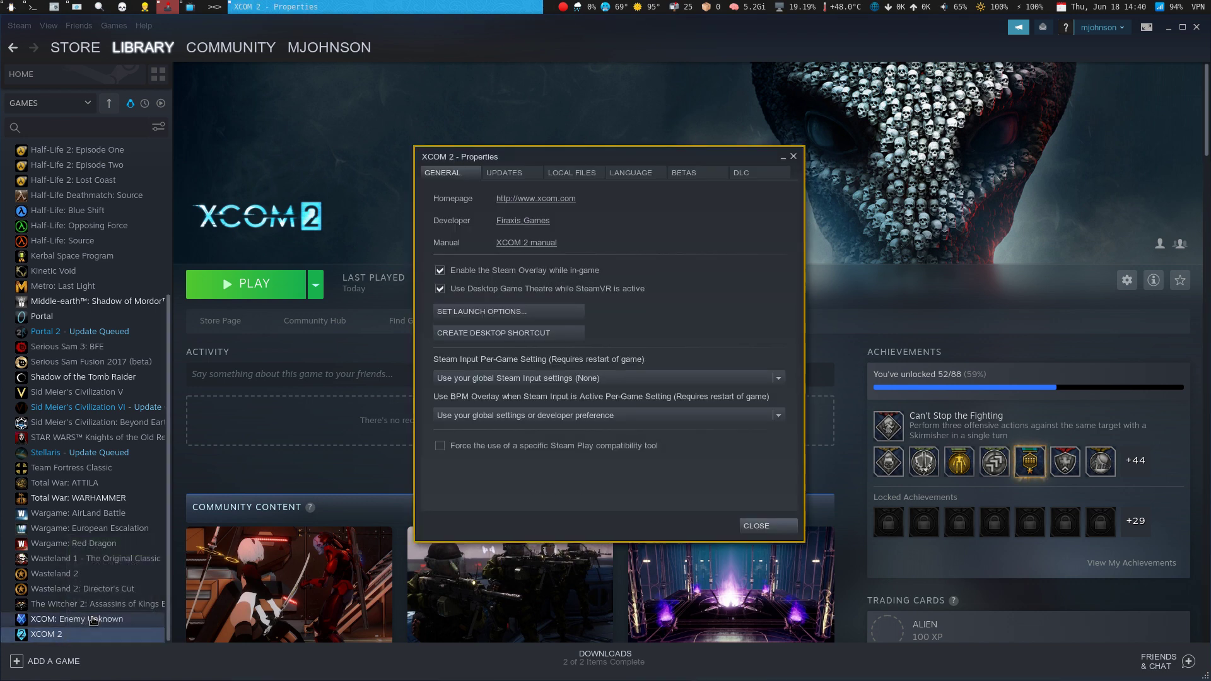
click(513, 313)
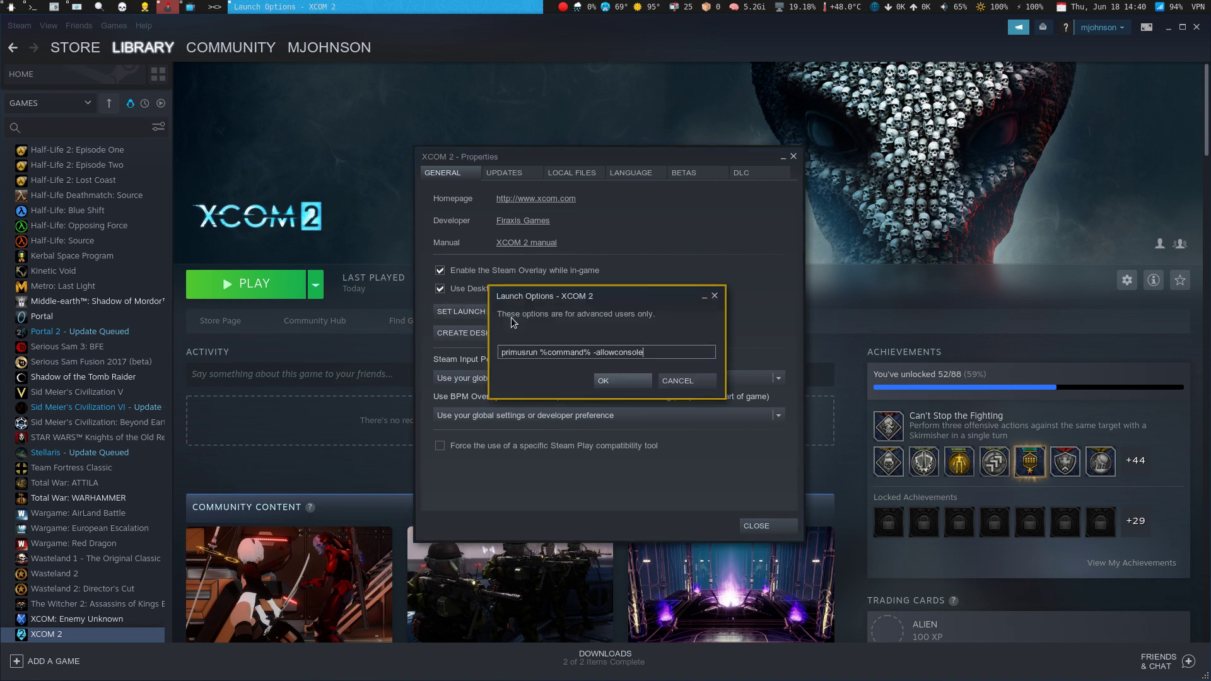
click(692, 383)
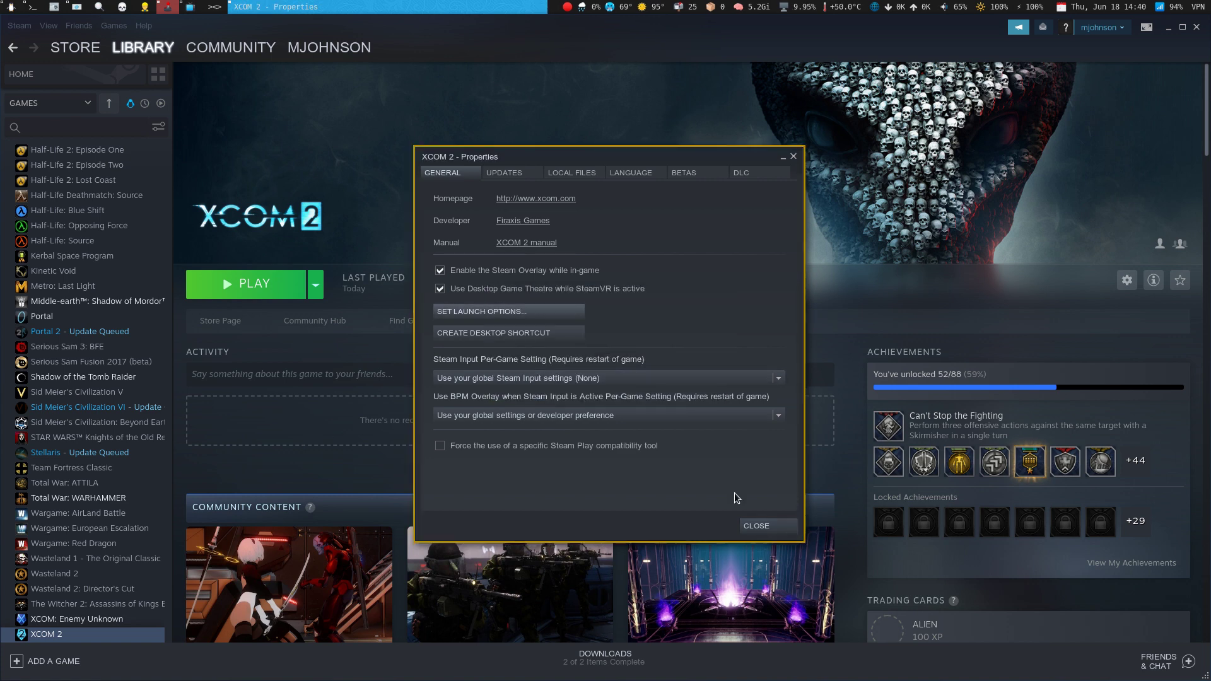
click(757, 526)
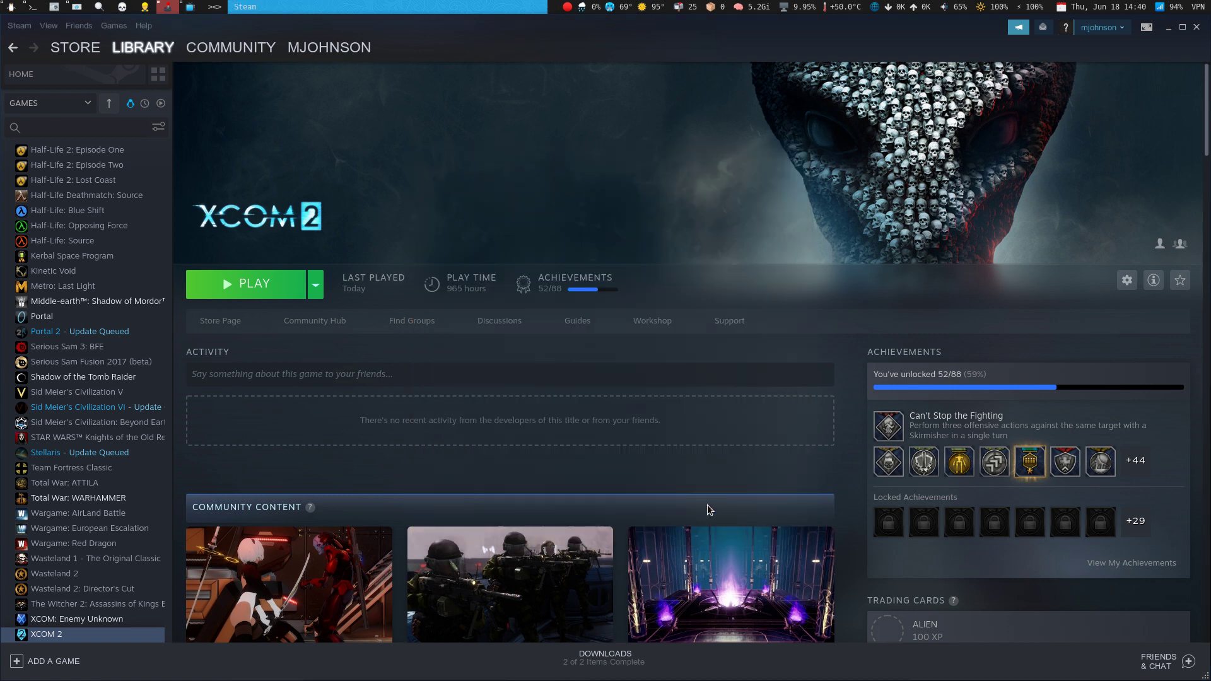
Launch XCOM 2 again, selecting the War of the Chosen edition.
click(258, 288)
click(552, 354)
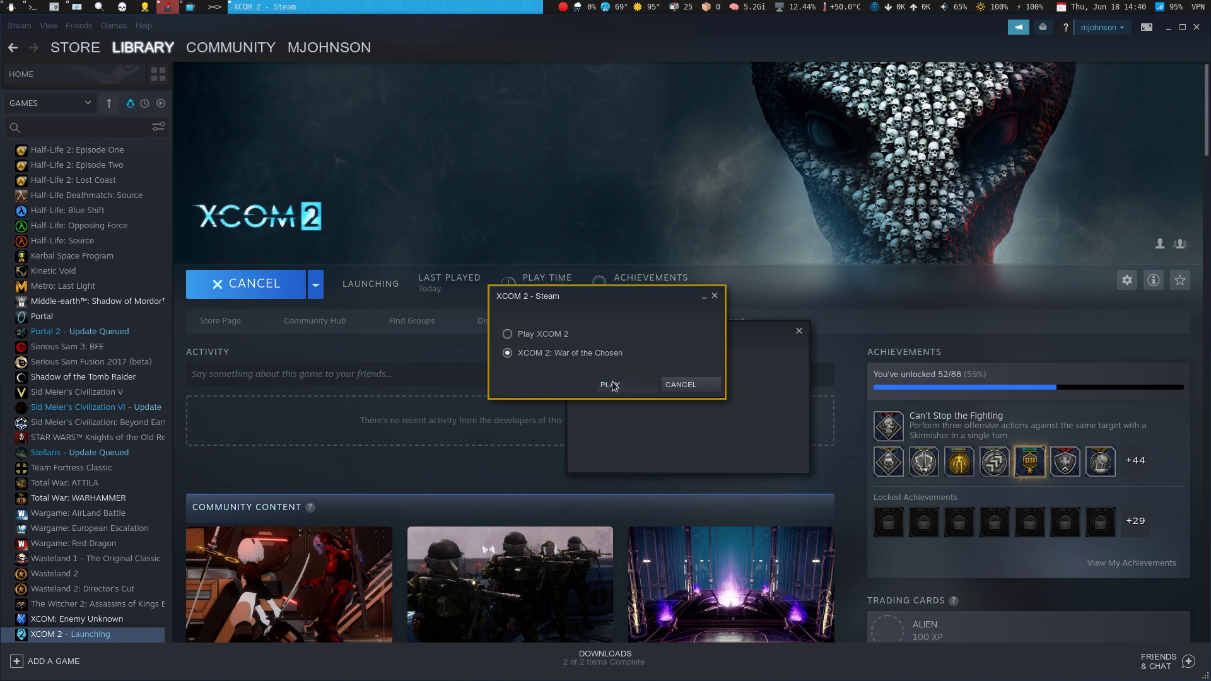
click(611, 385)
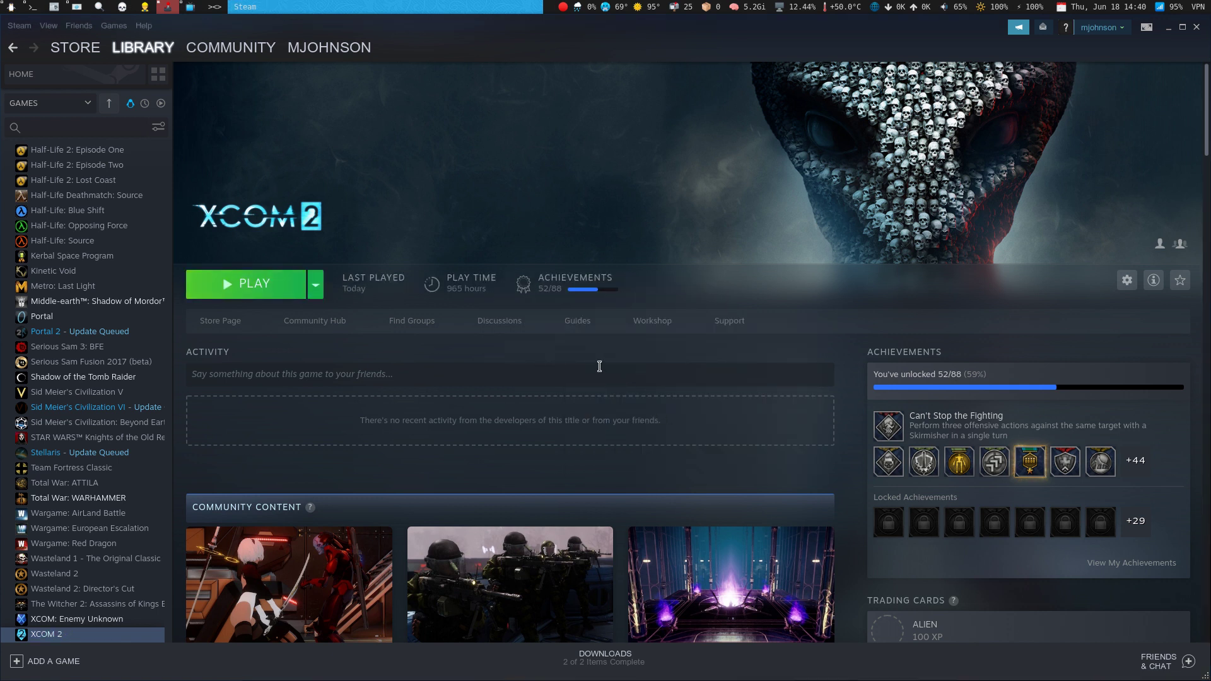
Run htop in the top-right terminal and browse the process list to the ffmpeg process.
key(super+2)
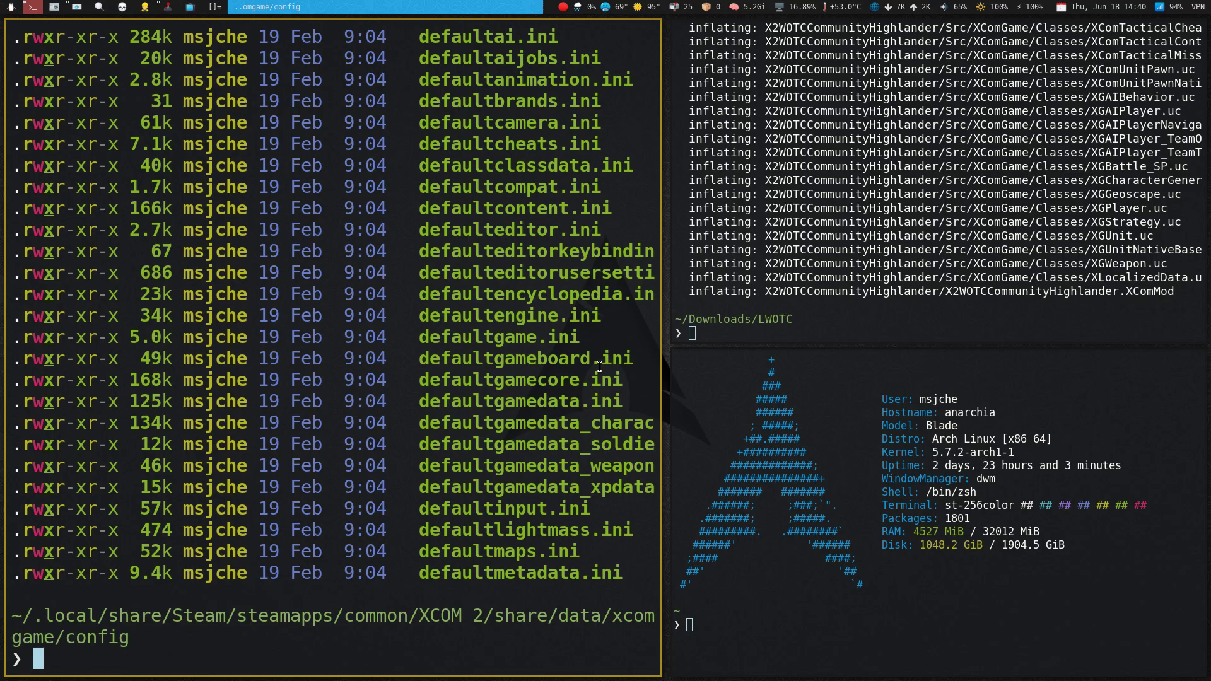
key(super+j)
text(htop)
key(Return)
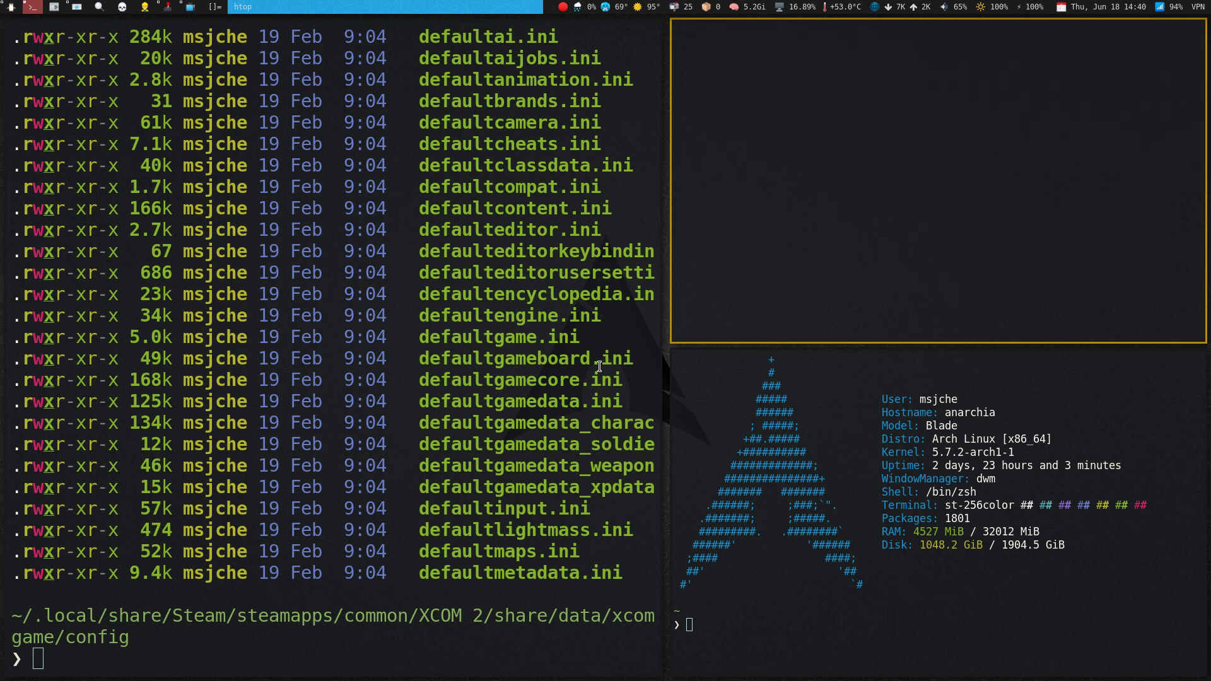
key(Right)
key(Right)
key(Right)
key(Right)
key(Right)
key(Right)
key(Right)
key(Right)
key(Right)
key(Right)
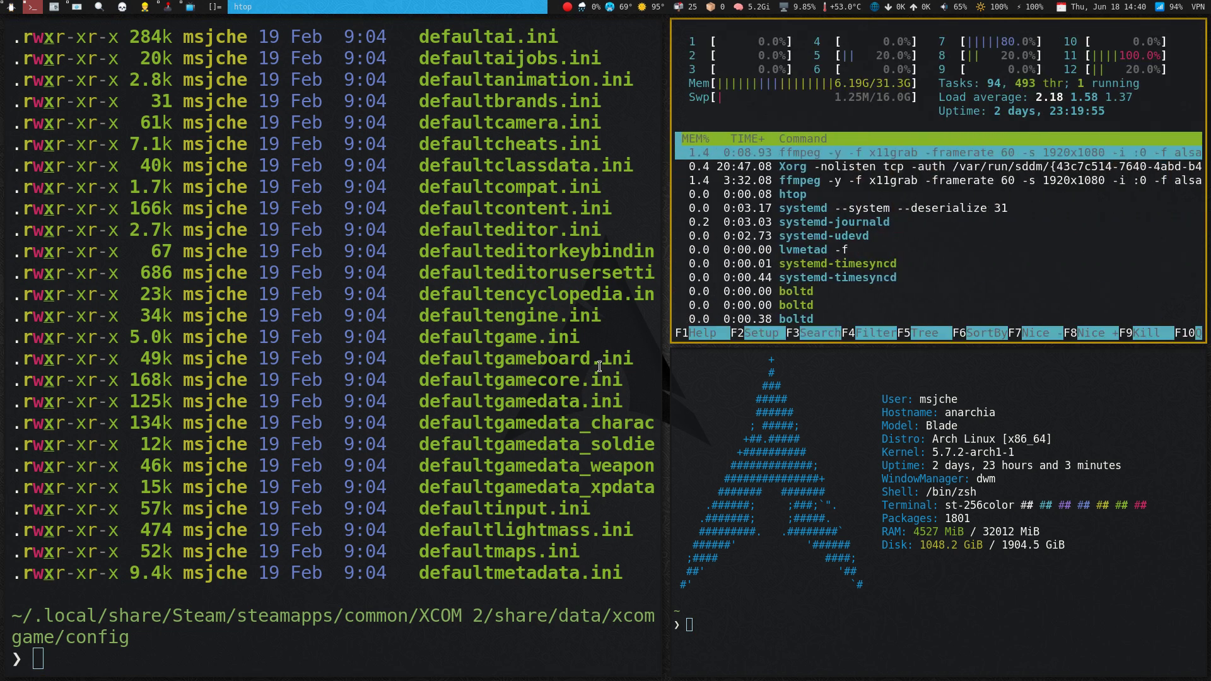
key(Down)
key(Down)
key(Down)
key(Down)
key(Down)
key(Down)
key(Down)
key(Down)
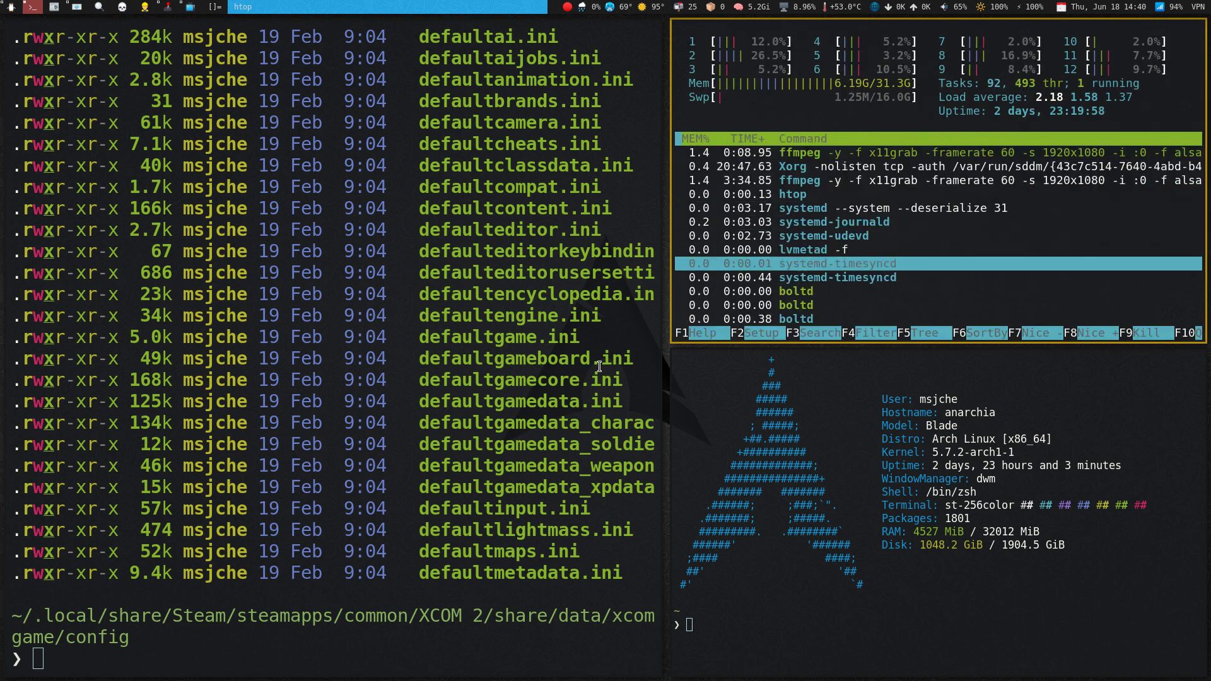
key(Up)
key(Up)
key(Up)
key(Up)
key(Up)
key(Up)
key(Up)
key(Up)
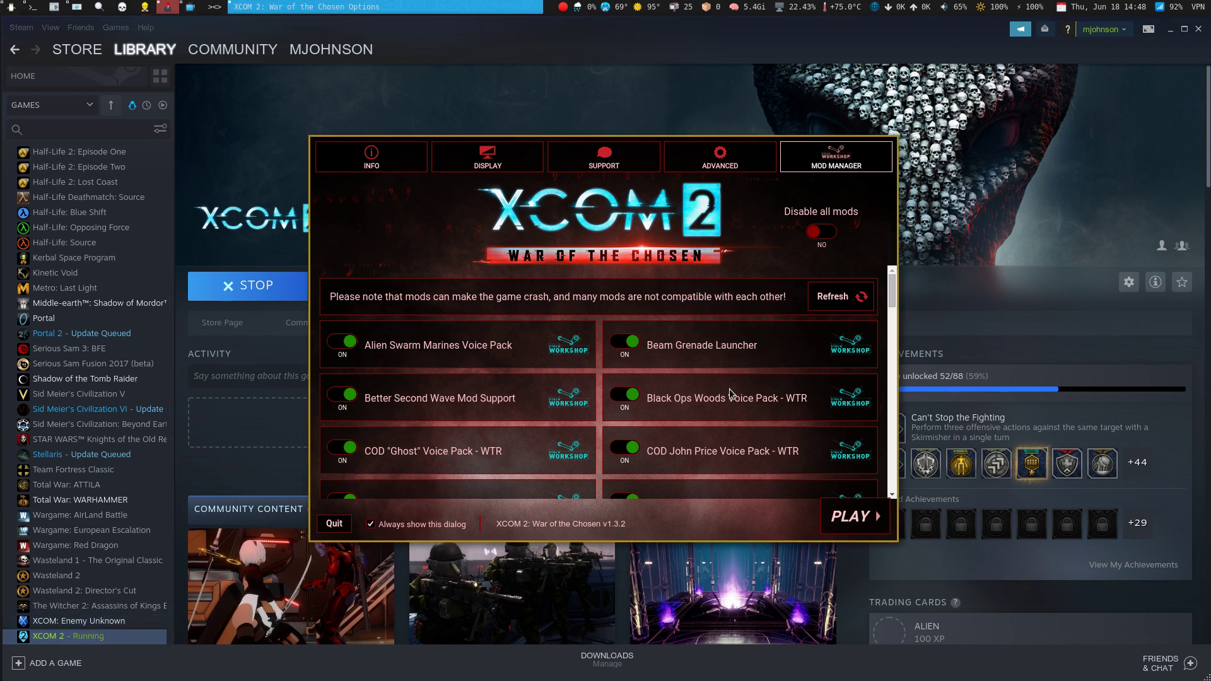
Scroll the launcher's mod manager list to check that LongWarOfTheChosen and X2WOTCCommunityHighlander are ON.
drag(891, 301, 892, 303)
scroll(892, 303, down, 5)
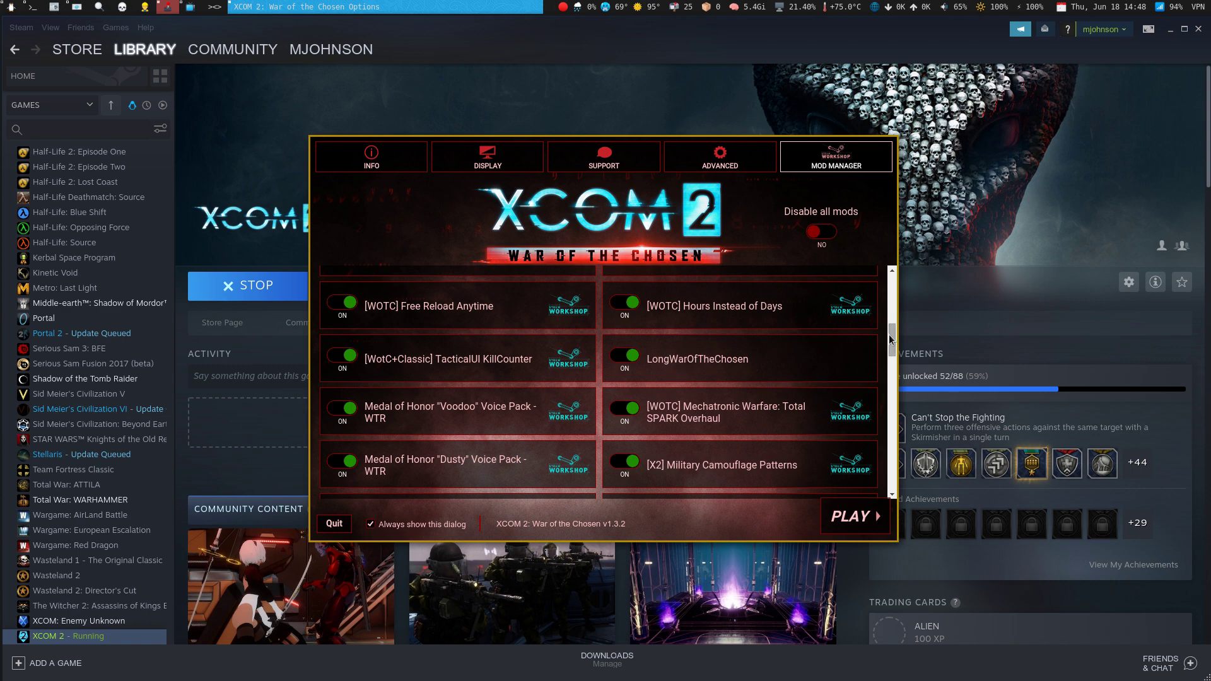
scroll(892, 371, down, 4)
drag(893, 370, 886, 467)
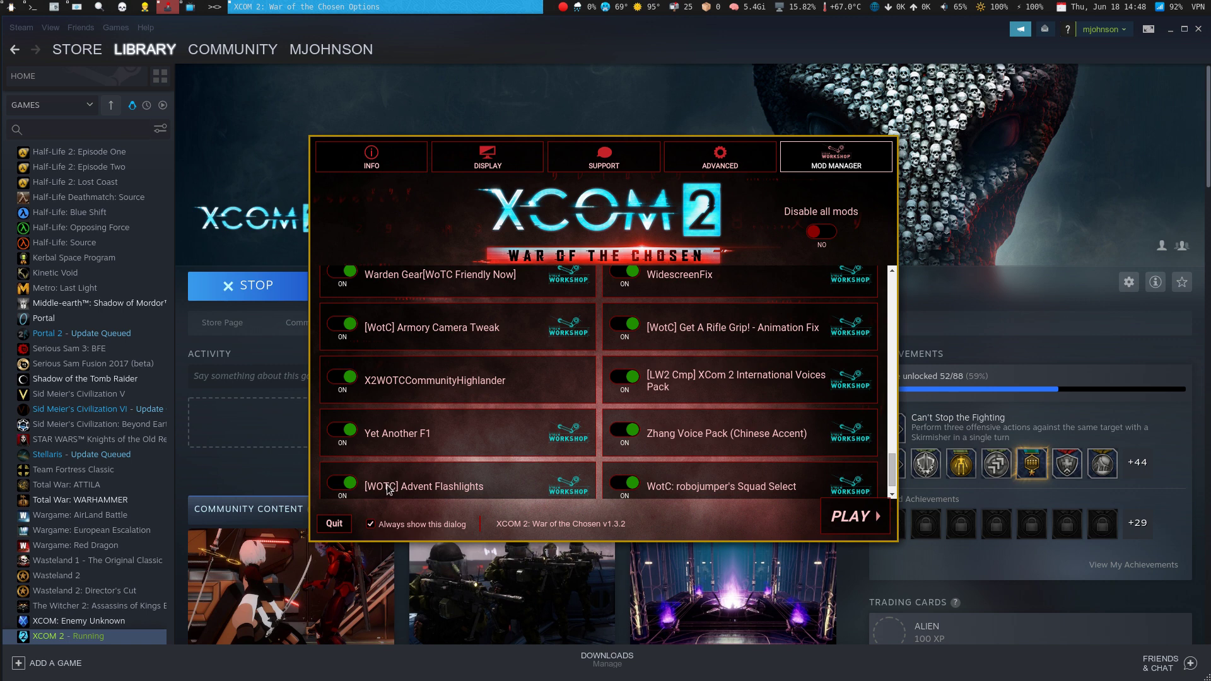
Quit the launcher, then check and cancel XCOM 2's empty launch options in Properties.
click(335, 524)
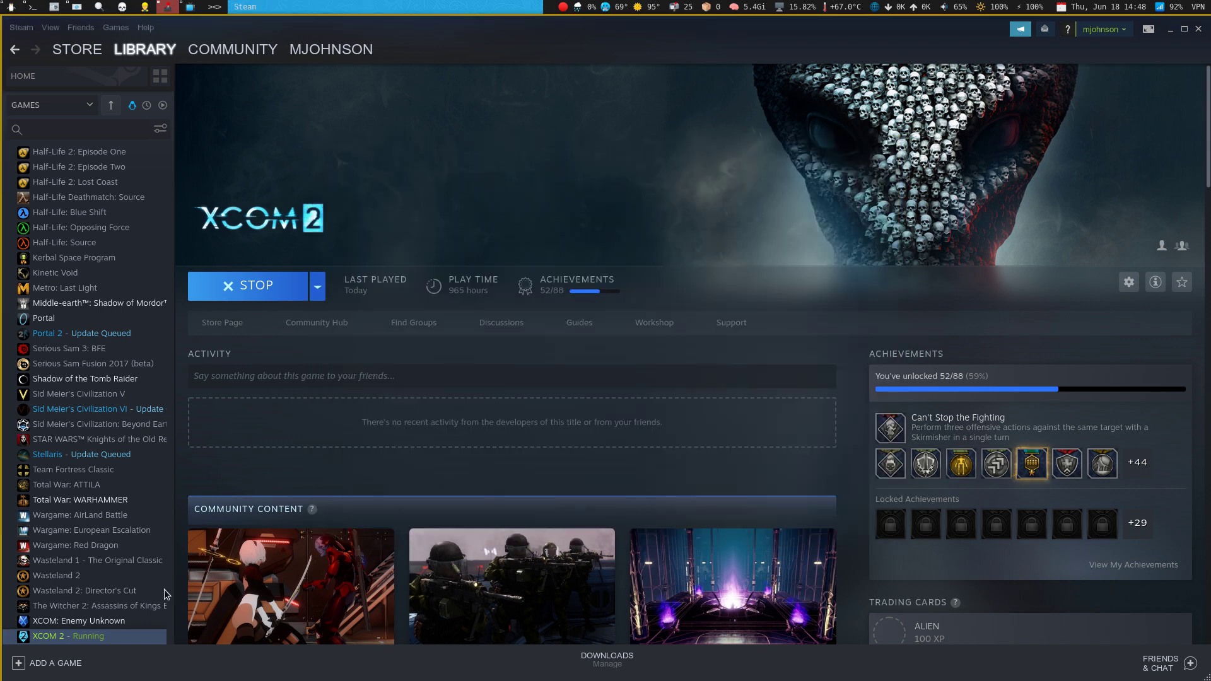
right_click(102, 635)
click(102, 625)
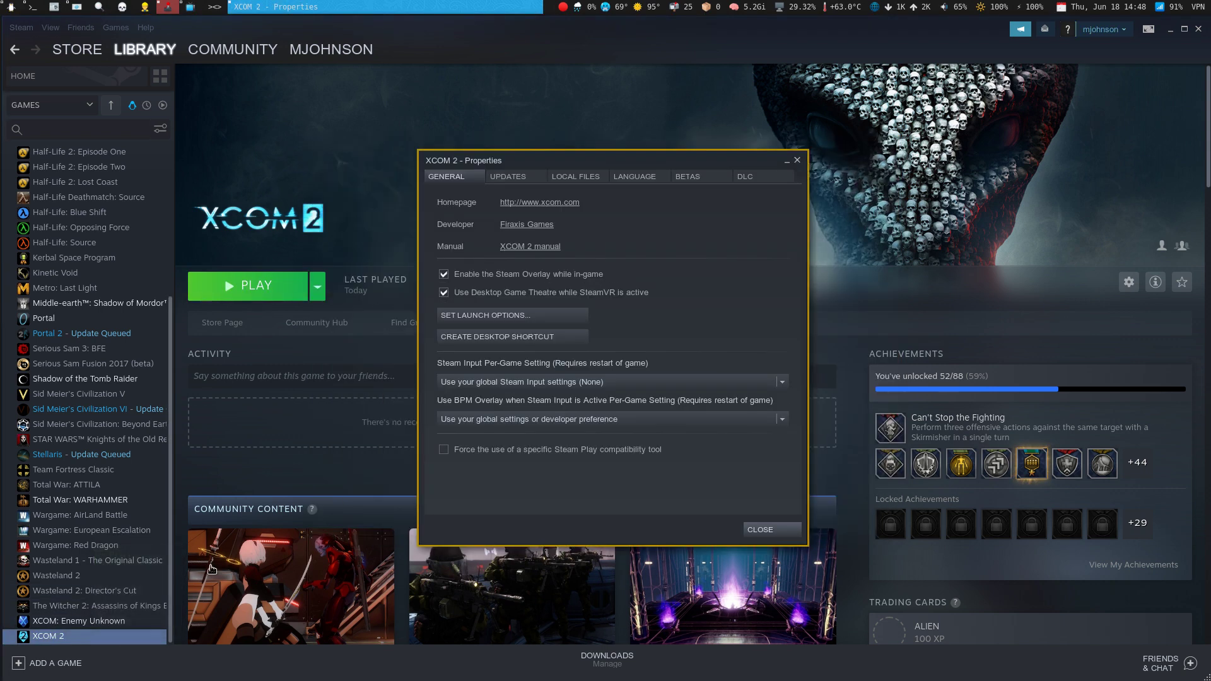
click(511, 316)
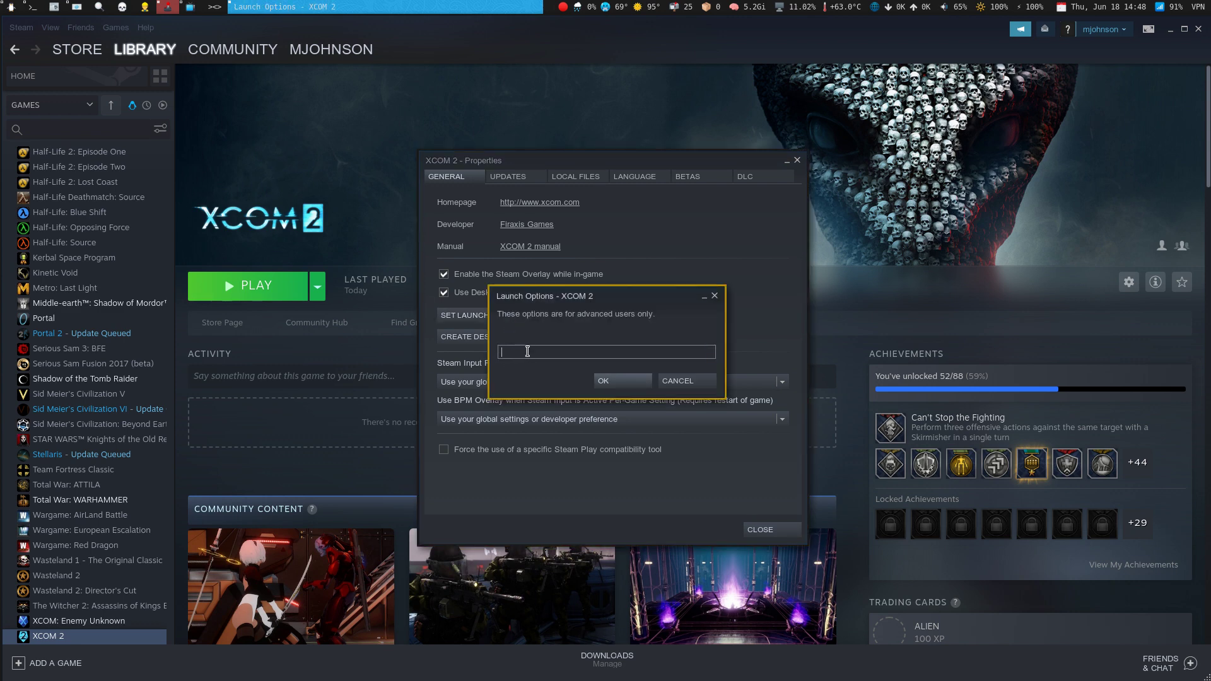
click(690, 381)
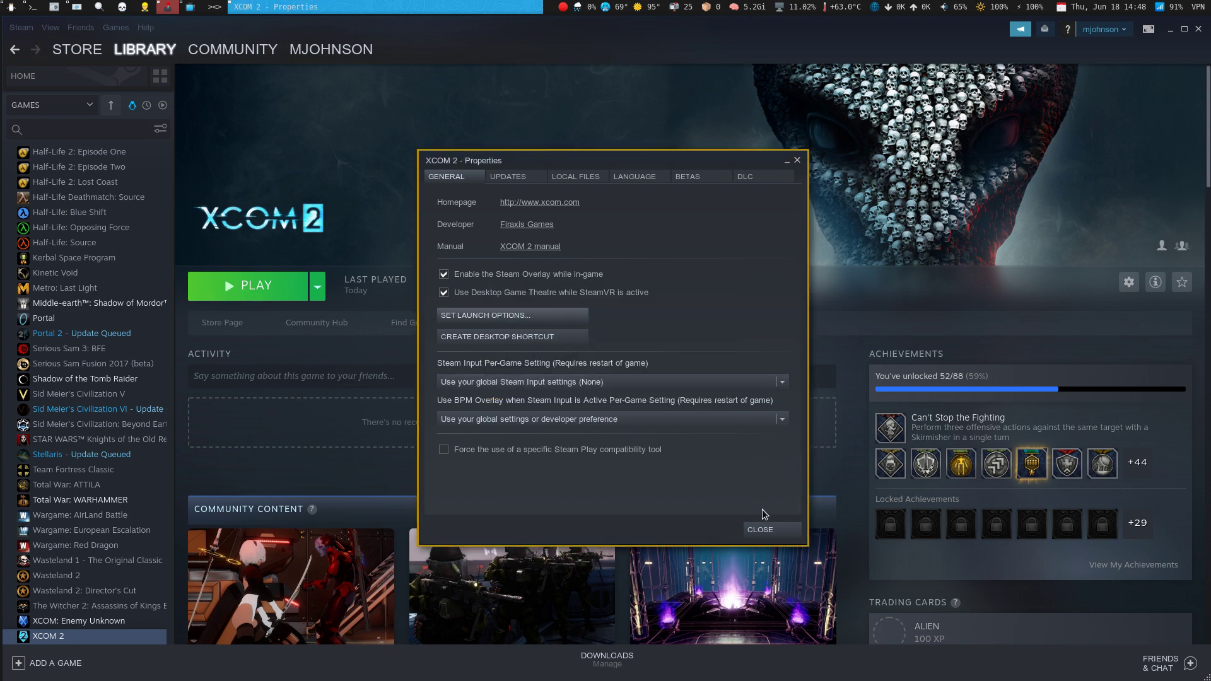
click(764, 531)
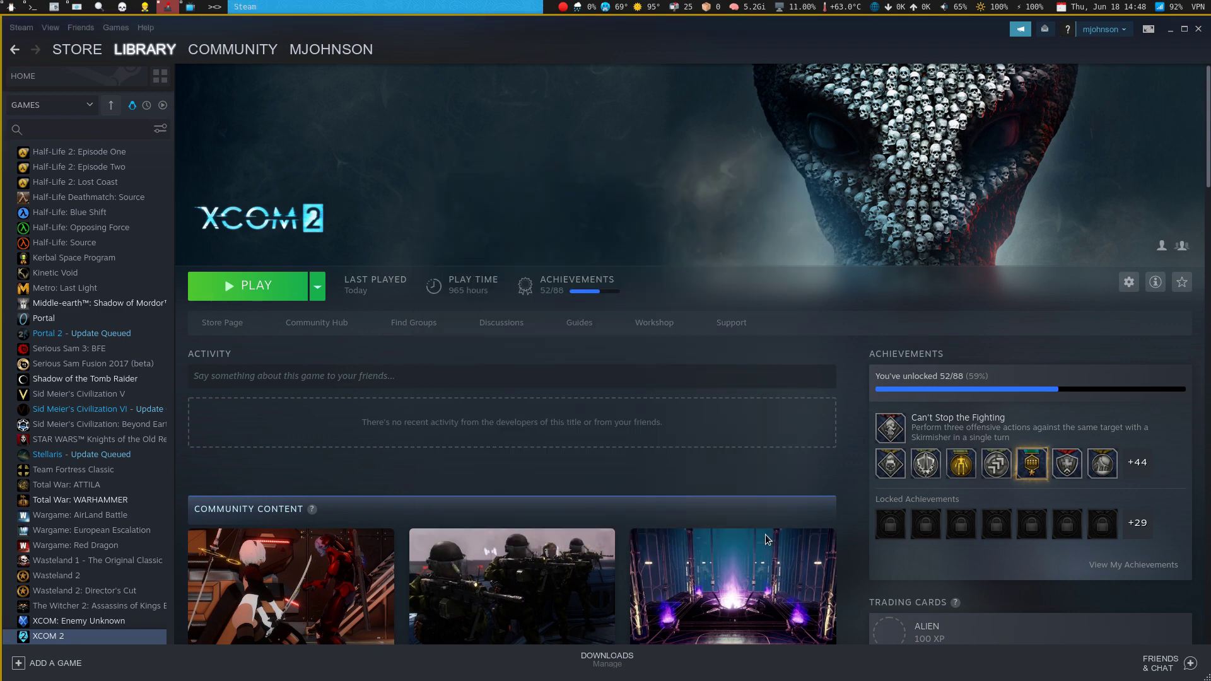